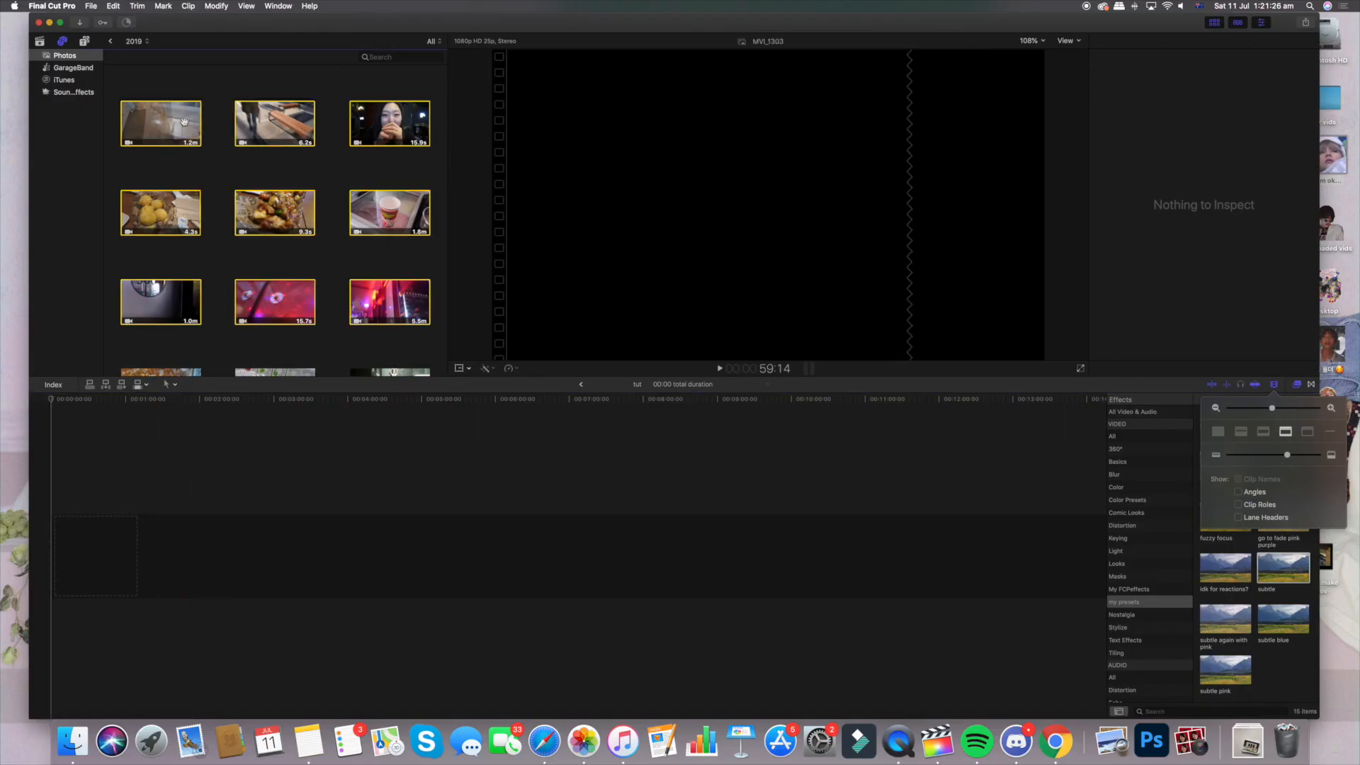
Add the nine selected 2019 Photos clips to the empty tut timeline
{"action": "left_click_drag", "start_coordinate": [183, 124], "coordinate": [152, 578]}
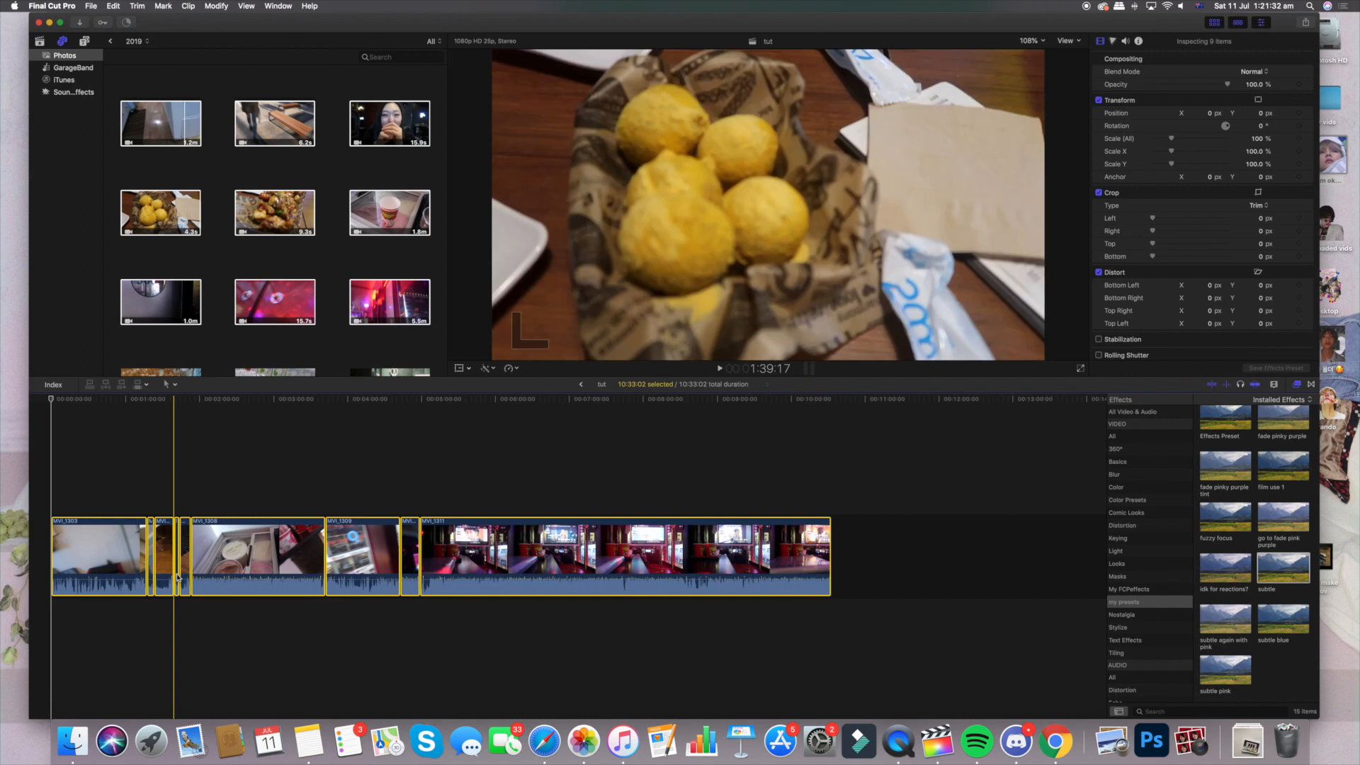
{"action": "left_click", "coordinate": [250, 402]}
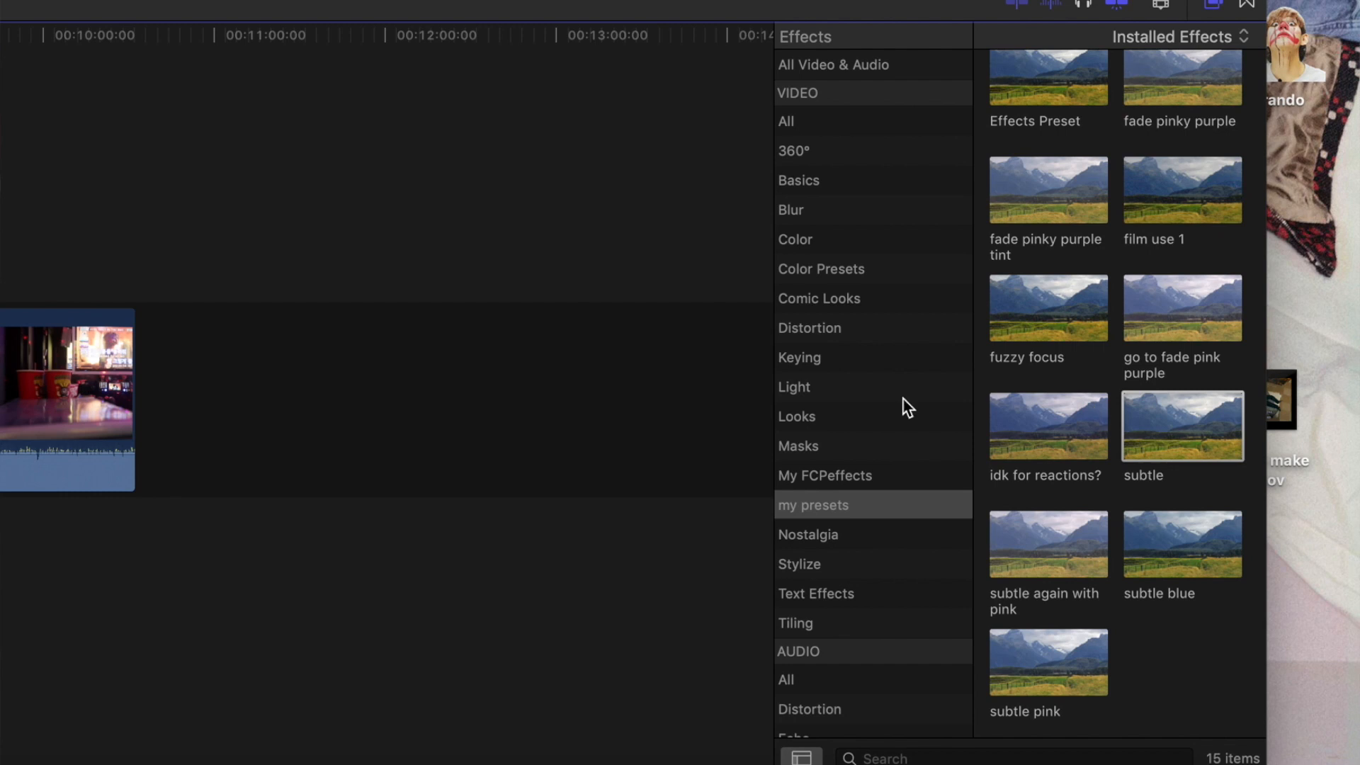
Show the Color Board settings of the ice-cream clip and start saving them as an effects preset
{"action": "scroll", "coordinate": [814, 394], "scroll_direction": "down", "scroll_amount": 2}
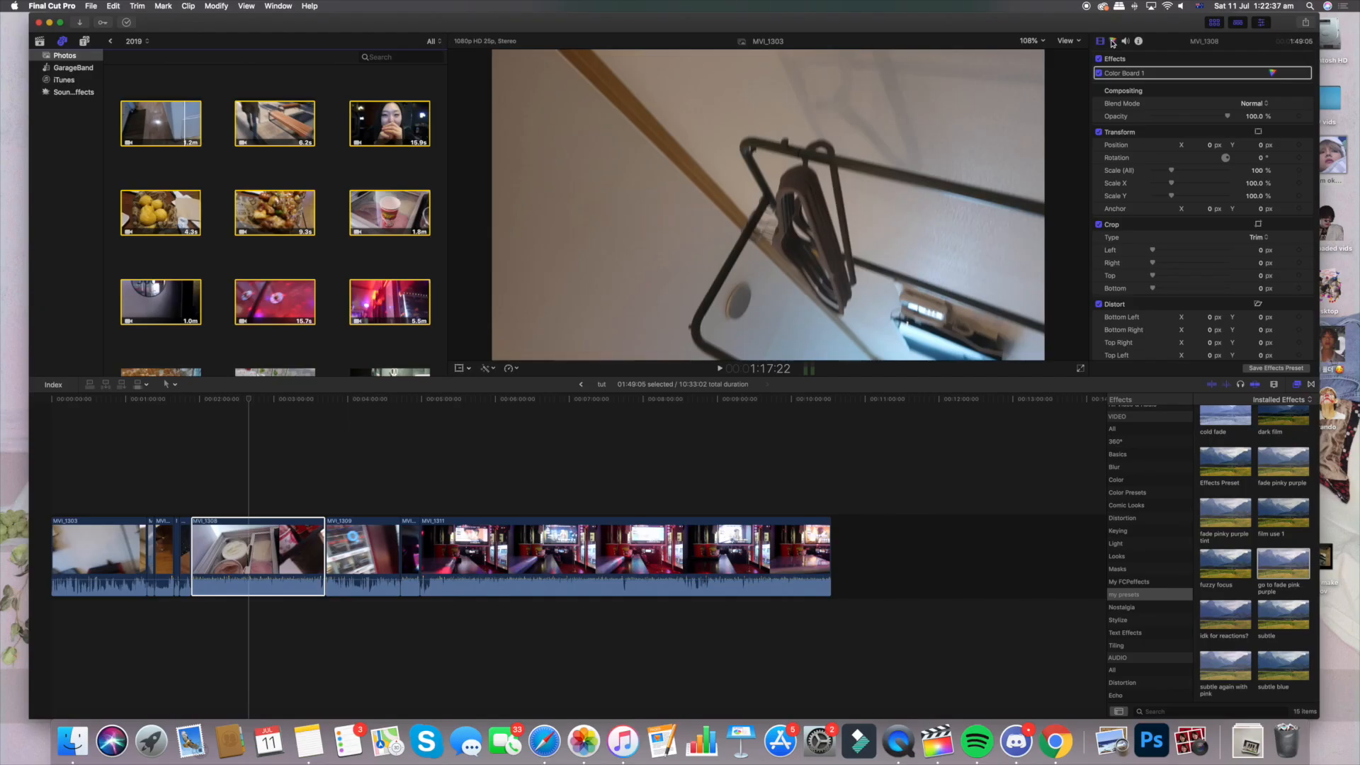
{"action": "left_click", "coordinate": [1112, 43]}
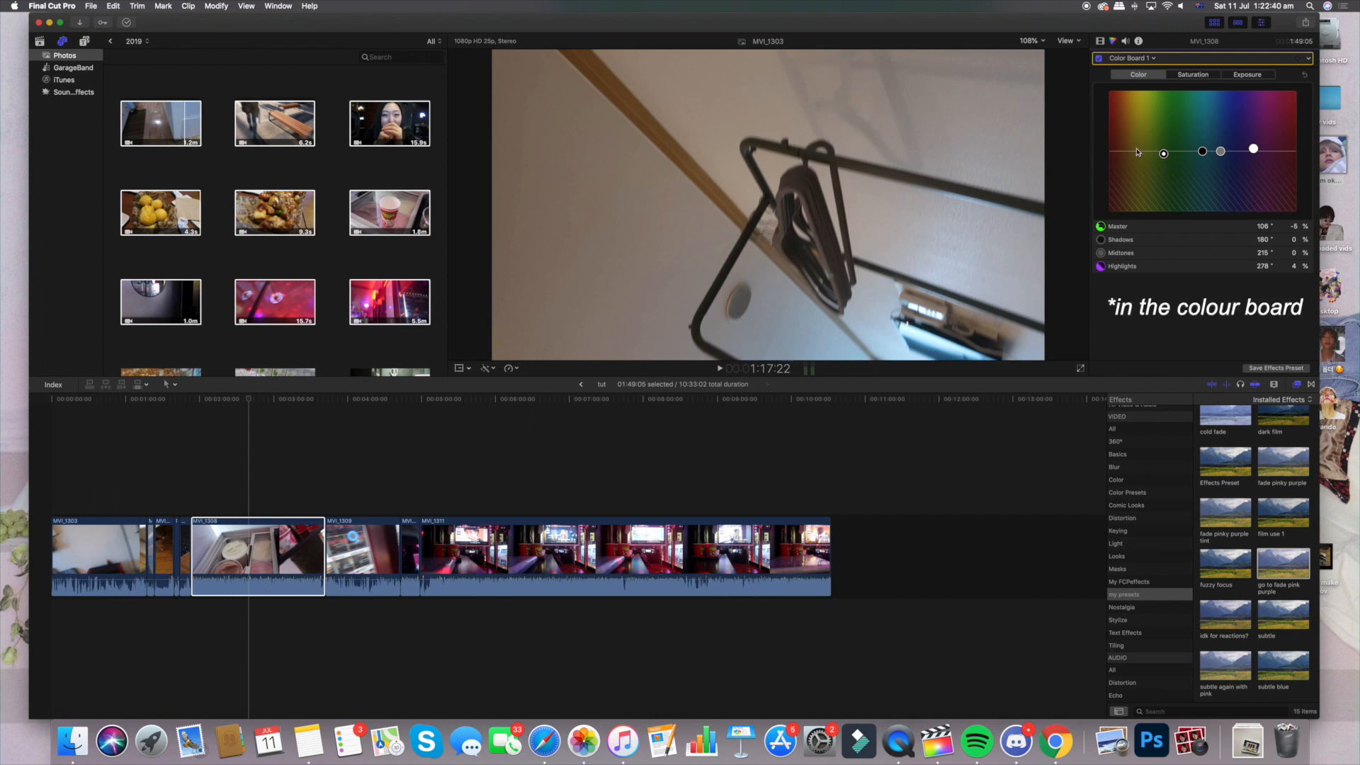
{"action": "left_click", "coordinate": [1277, 368]}
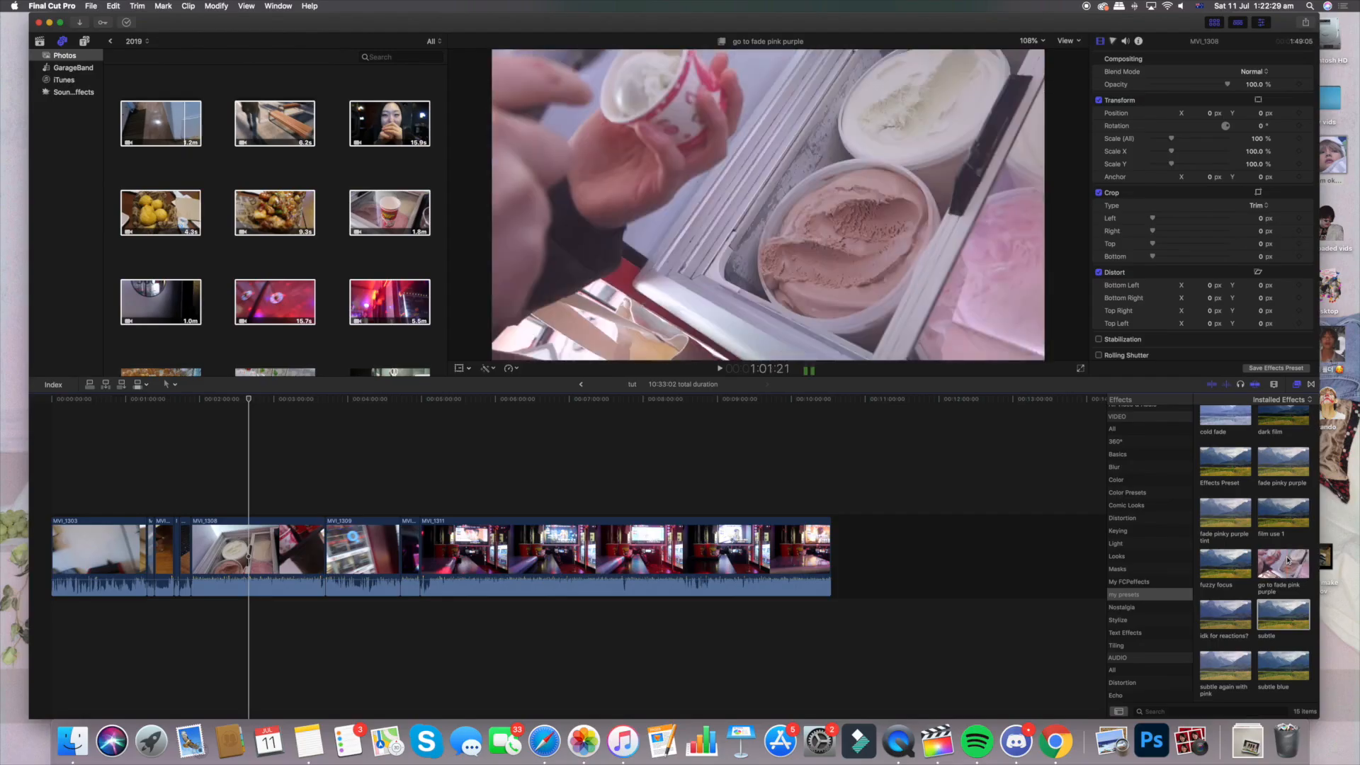
Apply the custom preset "go to fade pink purple" to the ice-cream clip in the timeline
{"action": "left_click_drag", "start_coordinate": [1282, 563], "coordinate": [280, 534]}
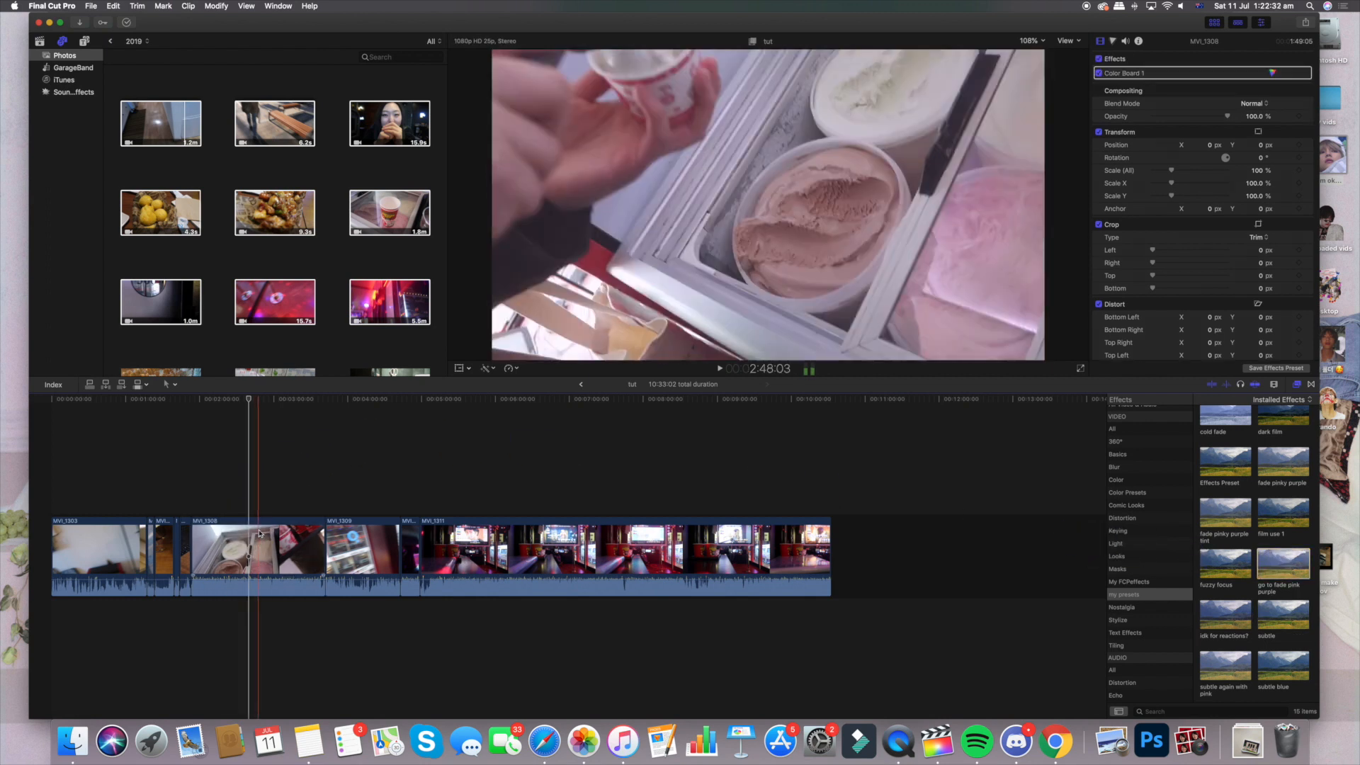
{"action": "left_click", "coordinate": [280, 535]}
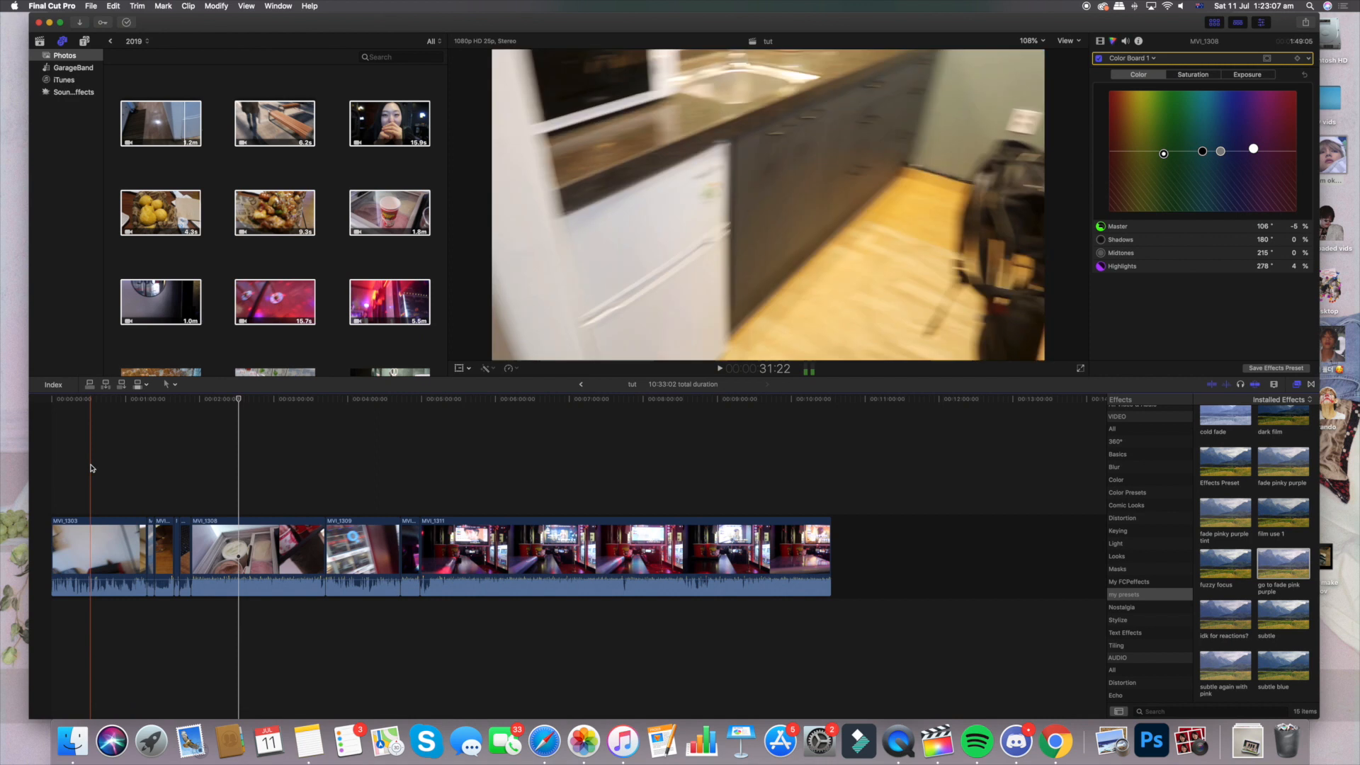
Delete all clips from the tut timeline
{"action": "left_click_drag", "start_coordinate": [89, 463], "coordinate": [720, 625]}
{"action": "key", "text": "Delete"}
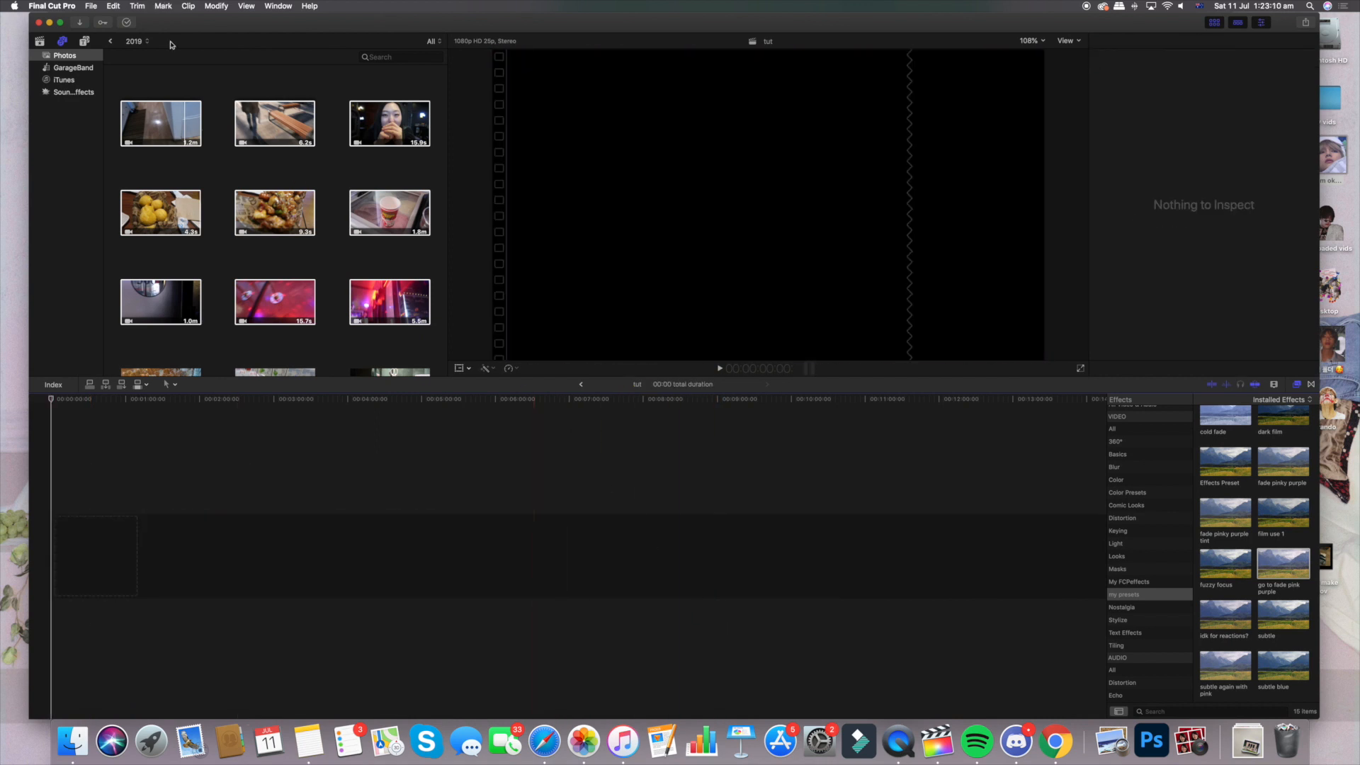
Open the korea project from the utubee event in the timeline
{"action": "left_click", "coordinate": [40, 43]}
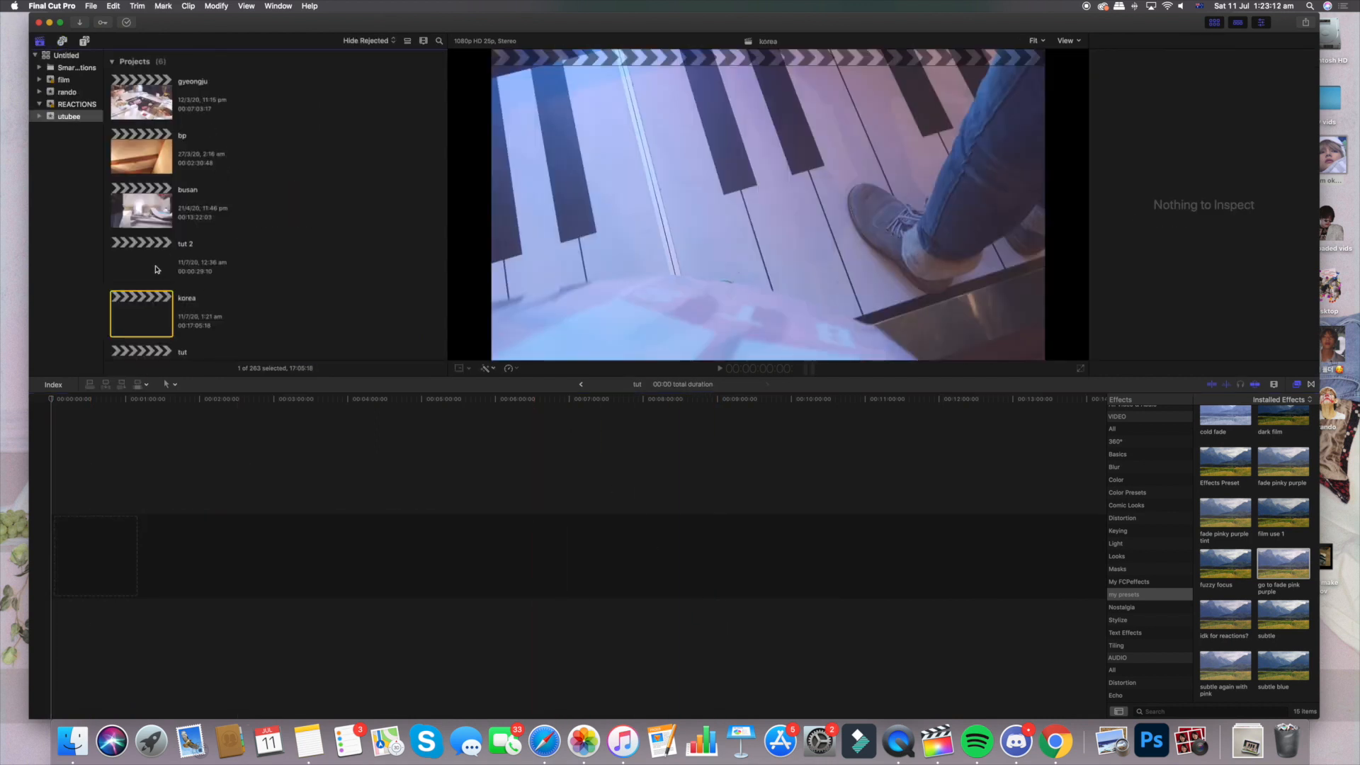
{"action": "double_click", "coordinate": [152, 301]}
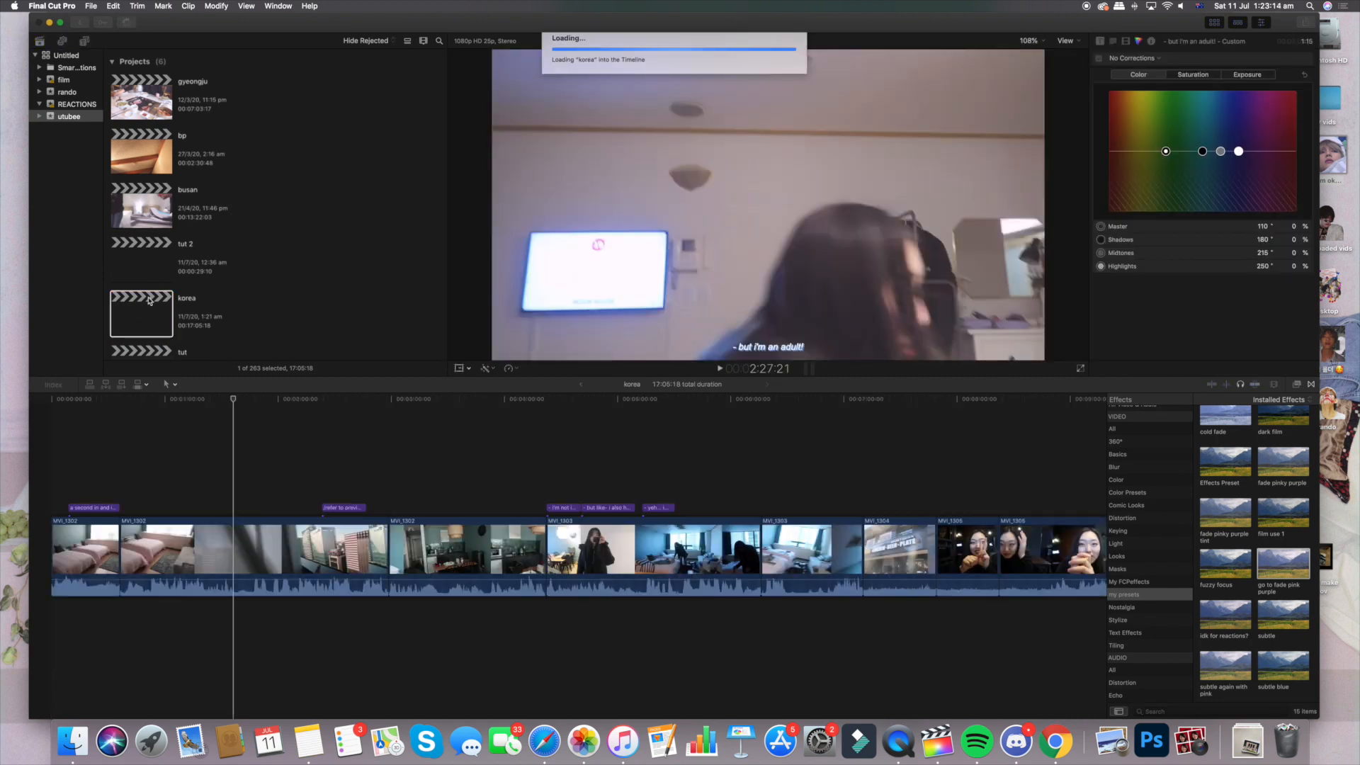
{"action": "left_click", "coordinate": [592, 460]}
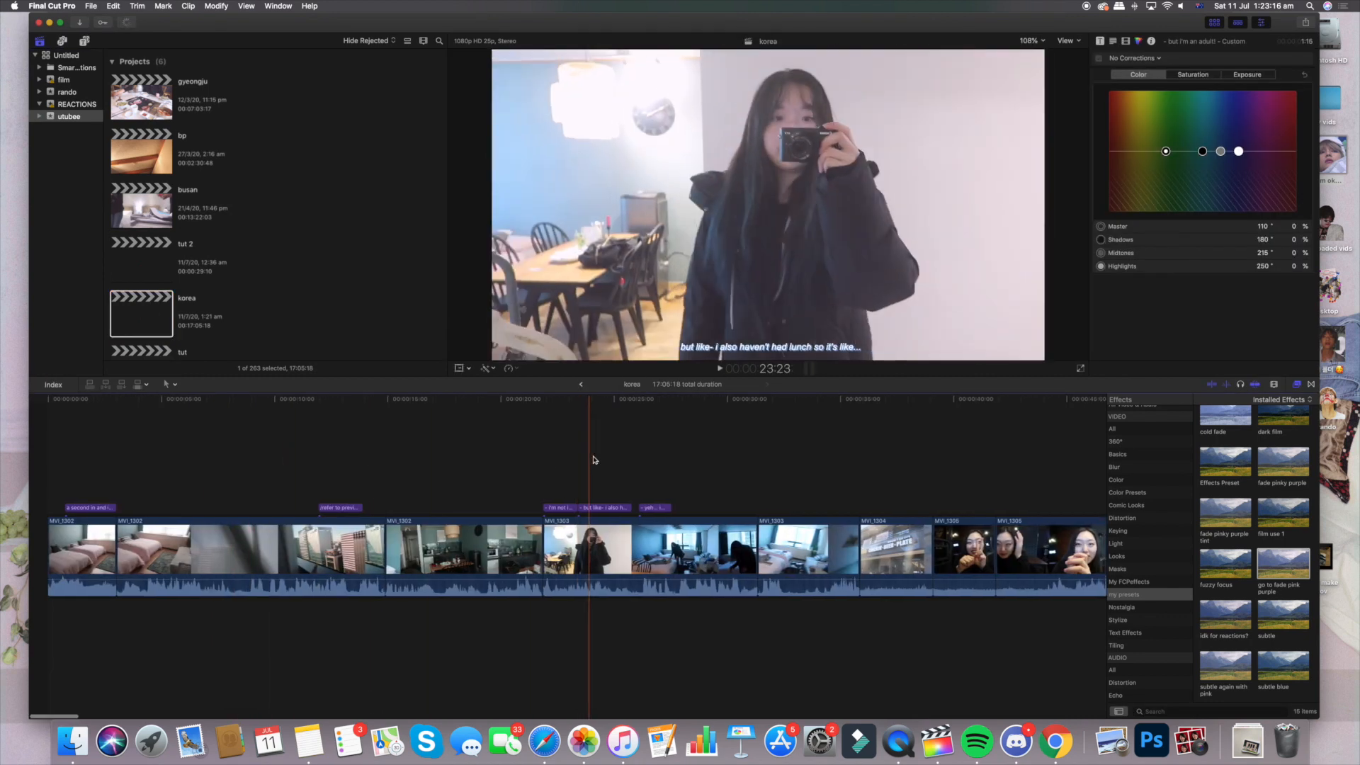
Examine the clips and titles along the korea timeline, including the opening subtitle and the café section's place-name title
{"action": "scroll", "coordinate": [595, 460], "scroll_direction": "right", "scroll_amount": 11}
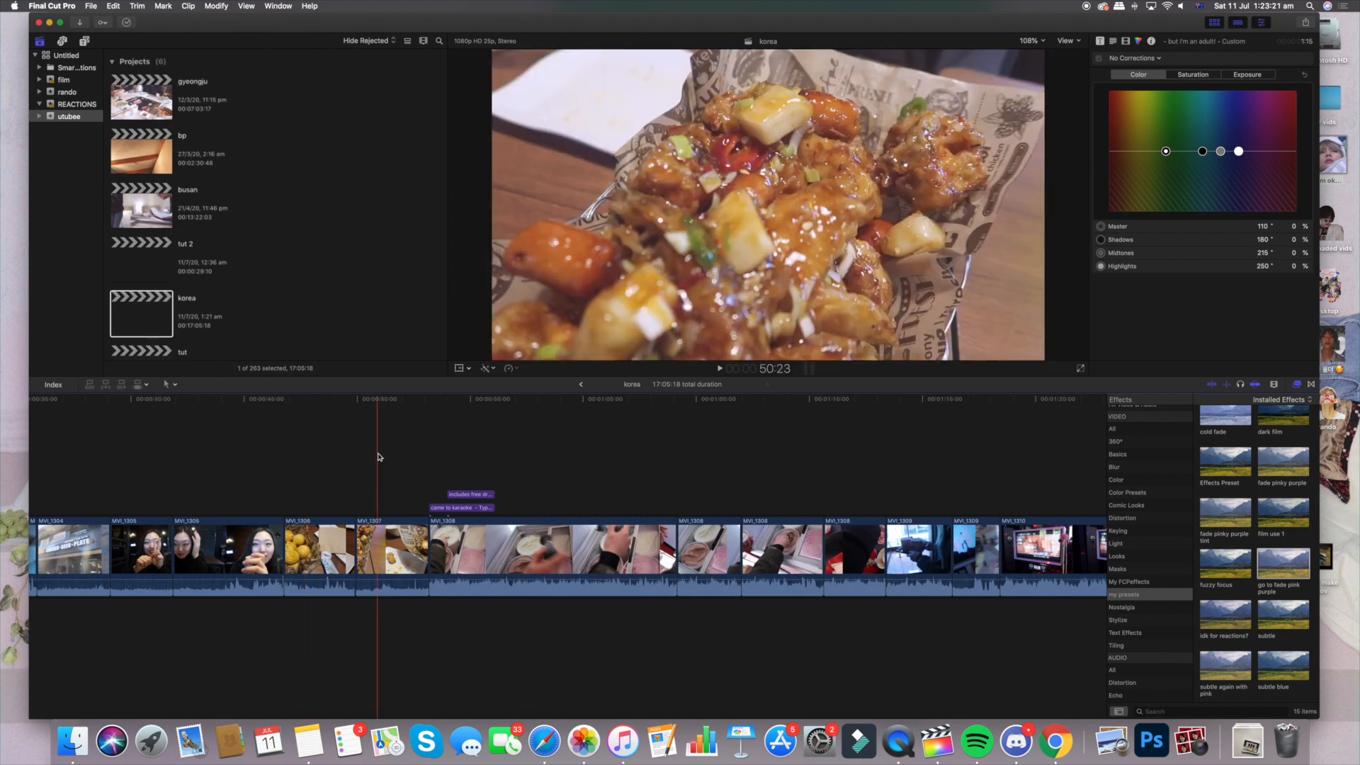
{"action": "scroll", "coordinate": [378, 457], "scroll_direction": "right", "scroll_amount": 1}
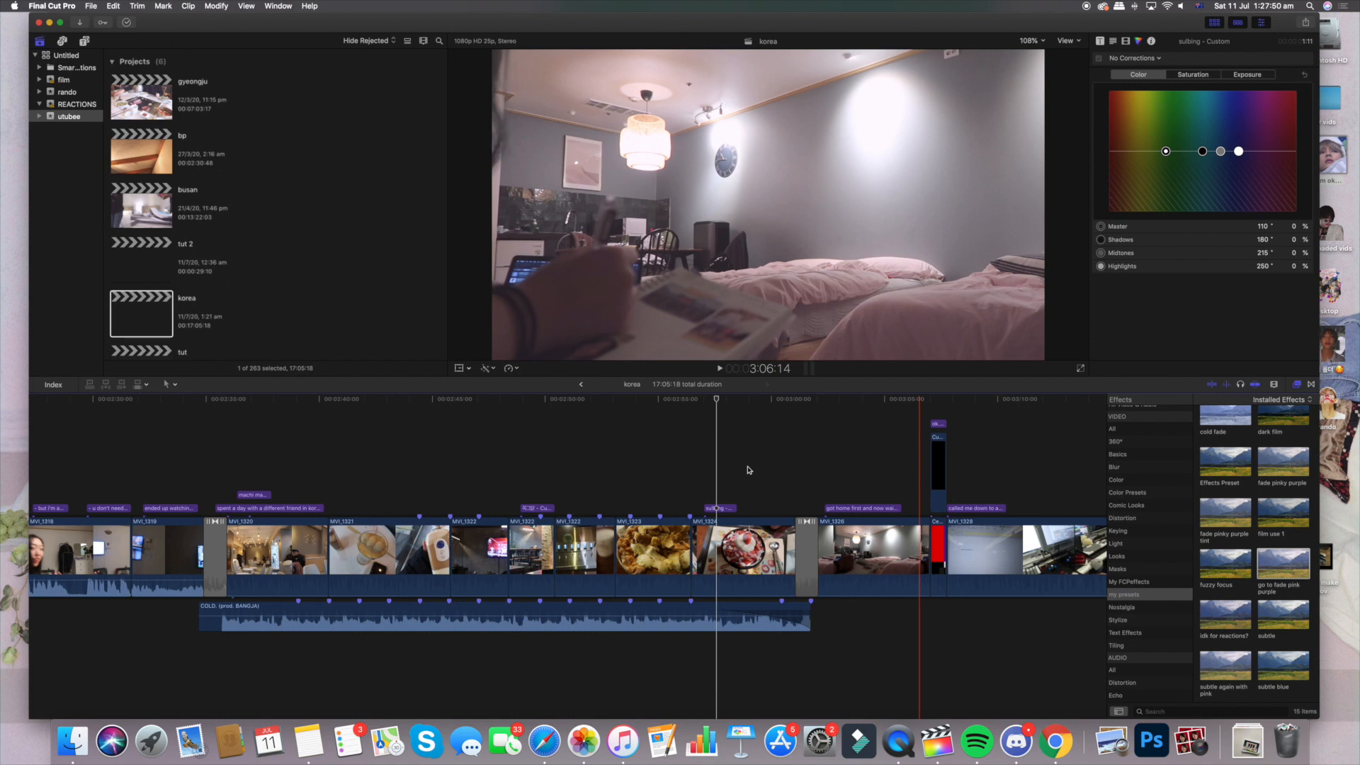
{"action": "scroll", "coordinate": [748, 470], "scroll_direction": "right", "scroll_amount": 10}
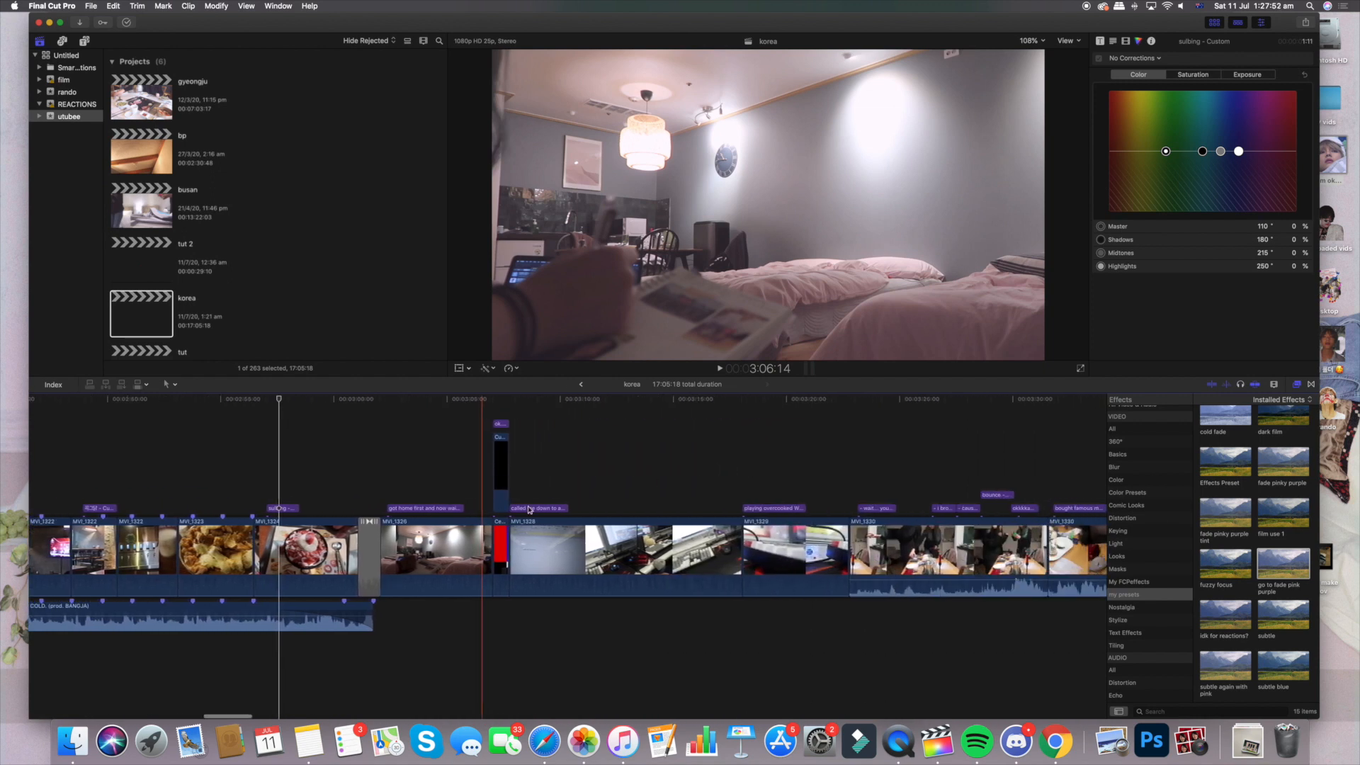
{"action": "scroll", "coordinate": [765, 455], "scroll_direction": "right", "scroll_amount": 10}
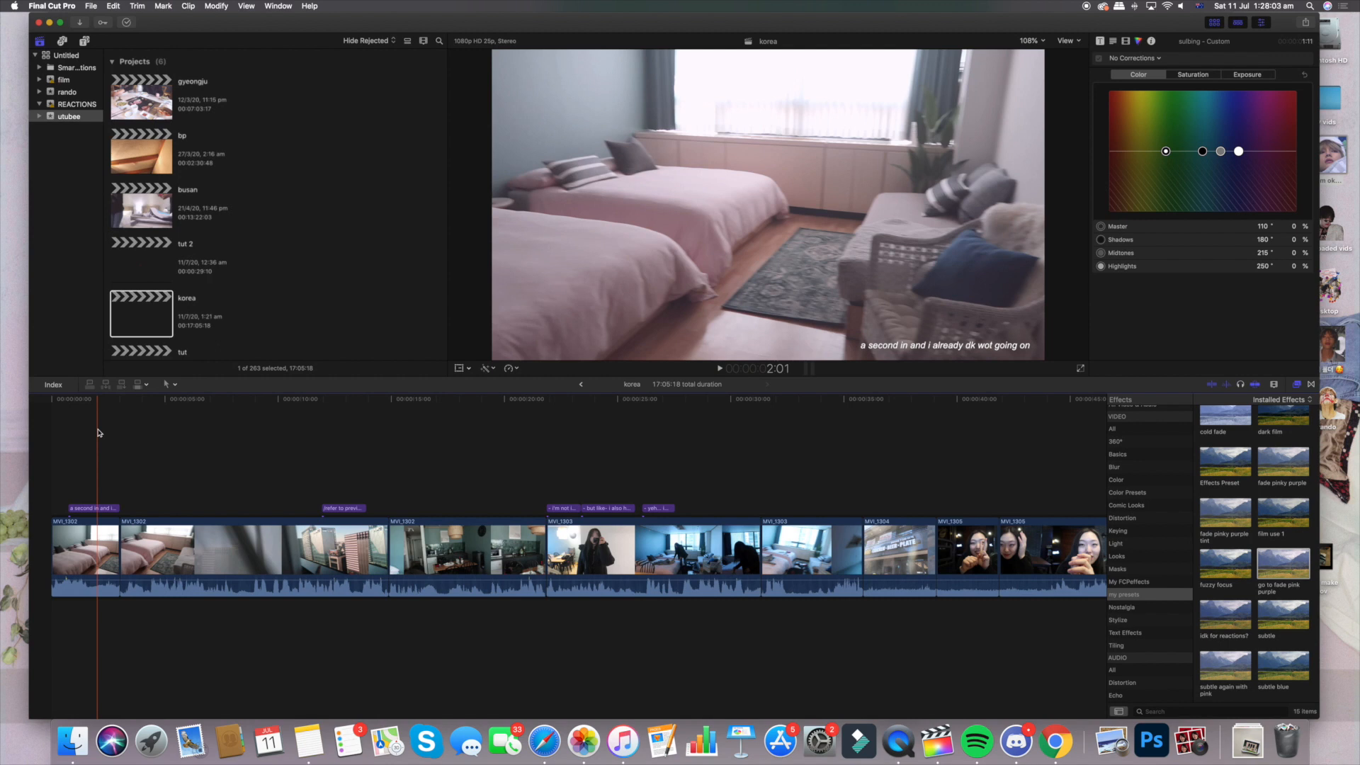
{"action": "left_click", "coordinate": [942, 345]}
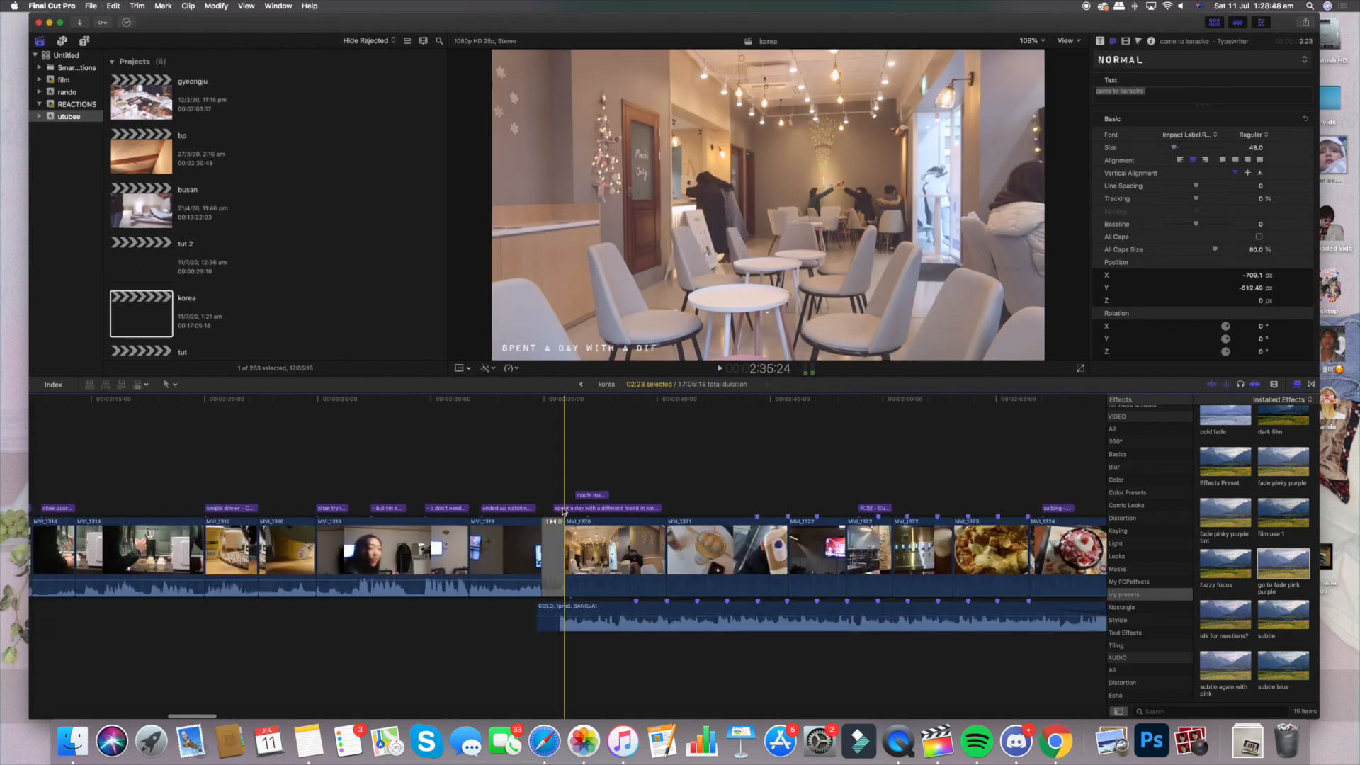
{"action": "mouse_move", "coordinate": [566, 395]}
{"action": "left_mouse_down"}
{"action": "mouse_move", "coordinate": [552, 401]}
{"action": "mouse_move", "coordinate": [598, 404]}
{"action": "mouse_move", "coordinate": [558, 405]}
{"action": "left_mouse_up"}
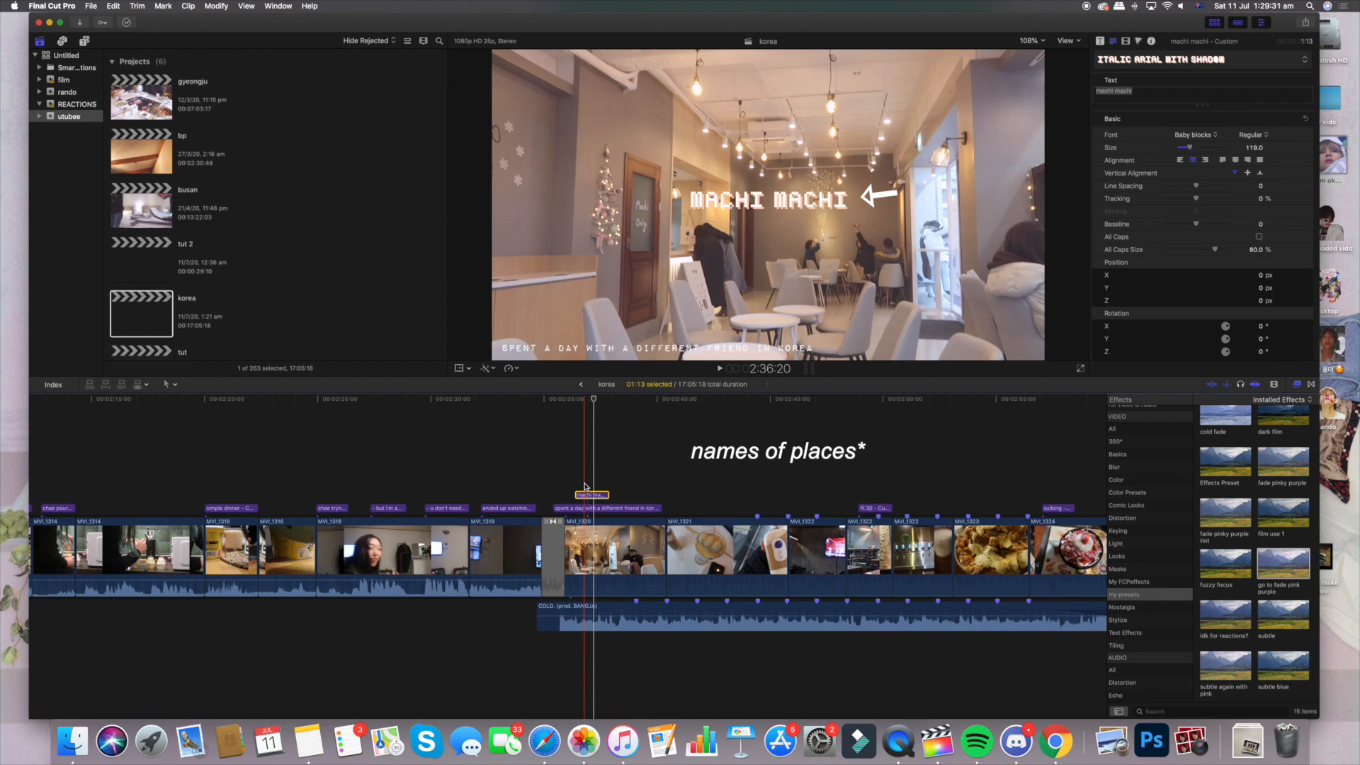
{"action": "scroll", "coordinate": [585, 486], "scroll_direction": "left", "scroll_amount": 5}
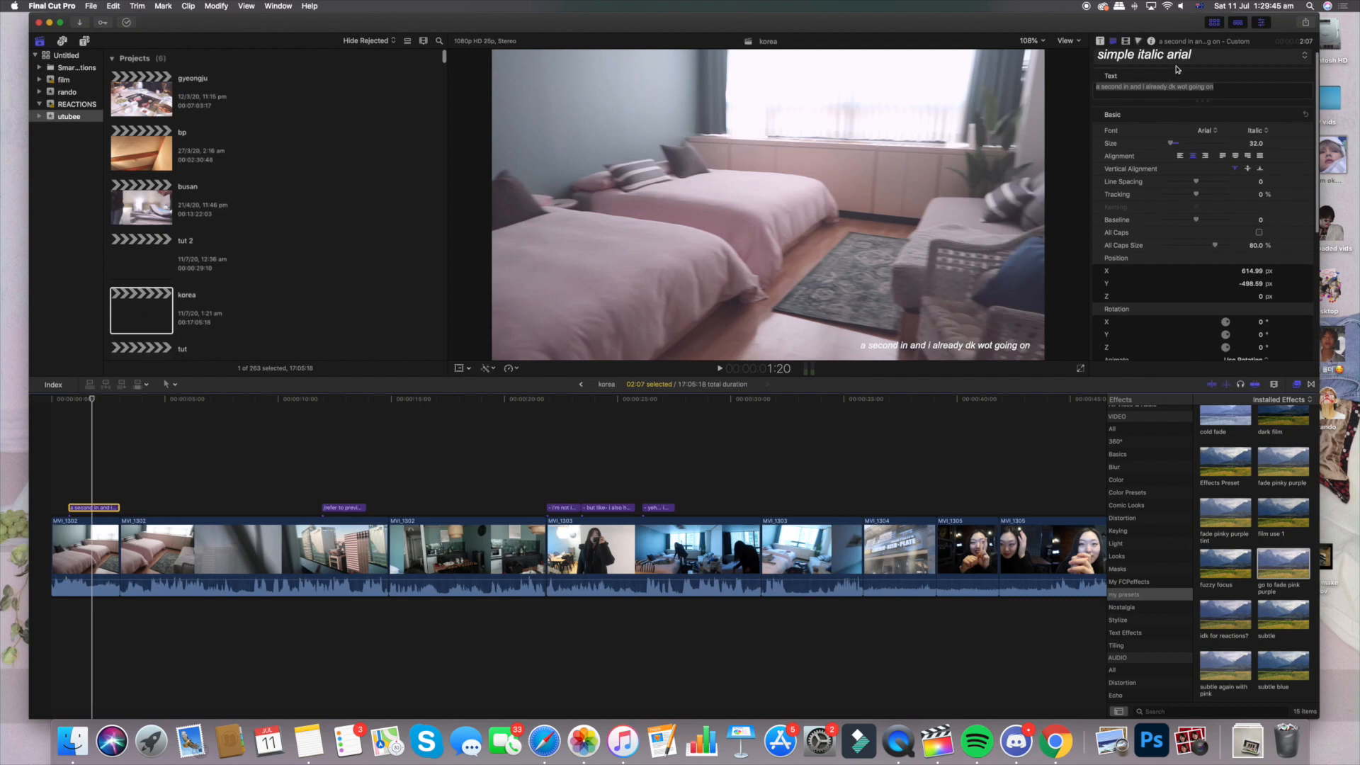
Apply the saved "simple italic arial" text style to the opening title "a second in and i already dk wot going on"
{"action": "left_click", "coordinate": [1197, 59]}
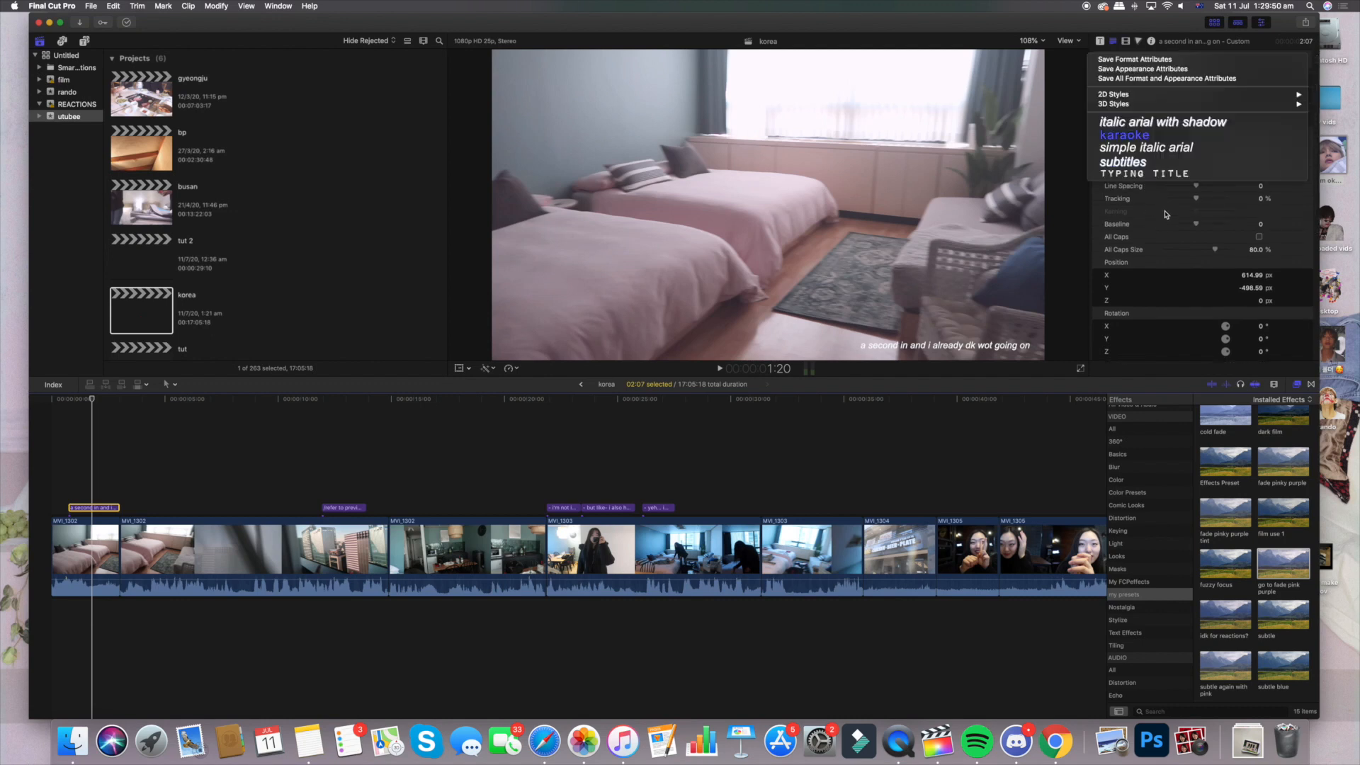
{"action": "left_click", "coordinate": [1166, 215]}
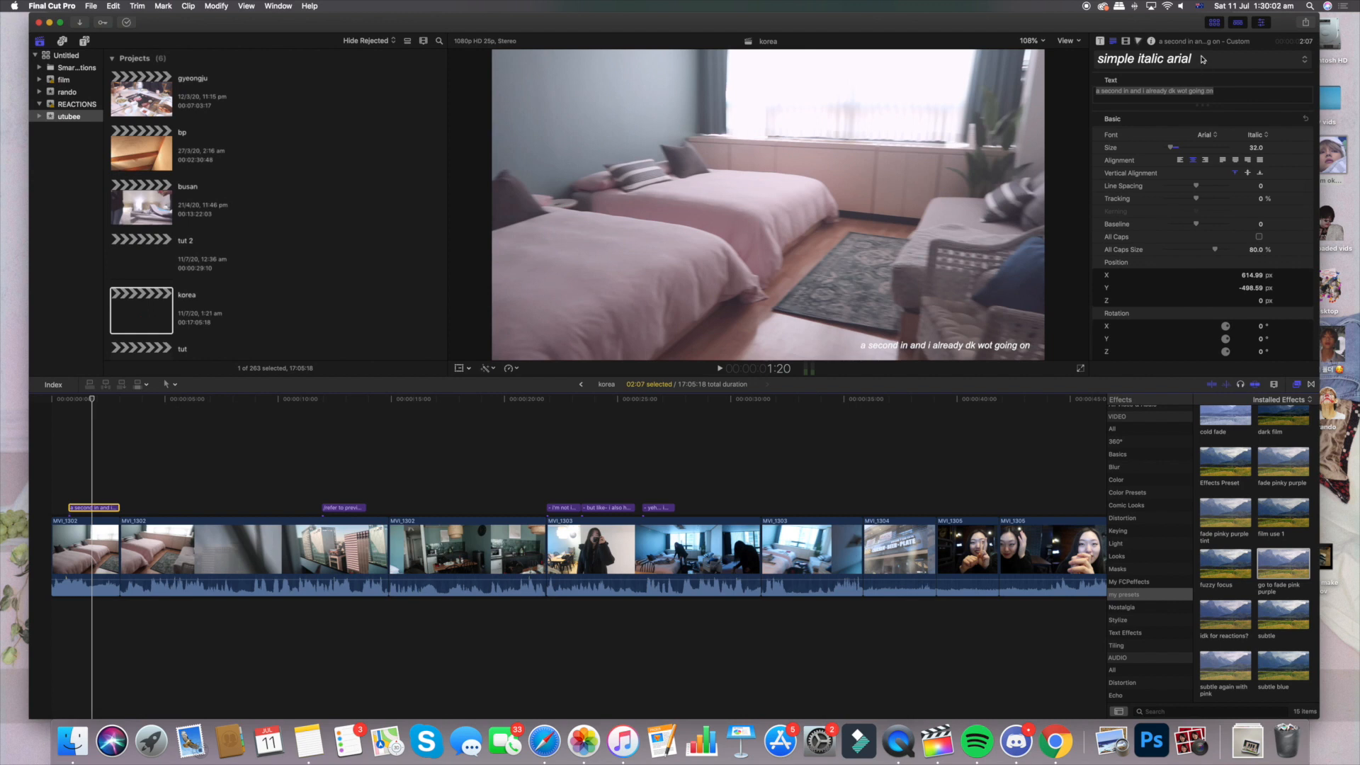
{"action": "left_click", "coordinate": [1202, 59]}
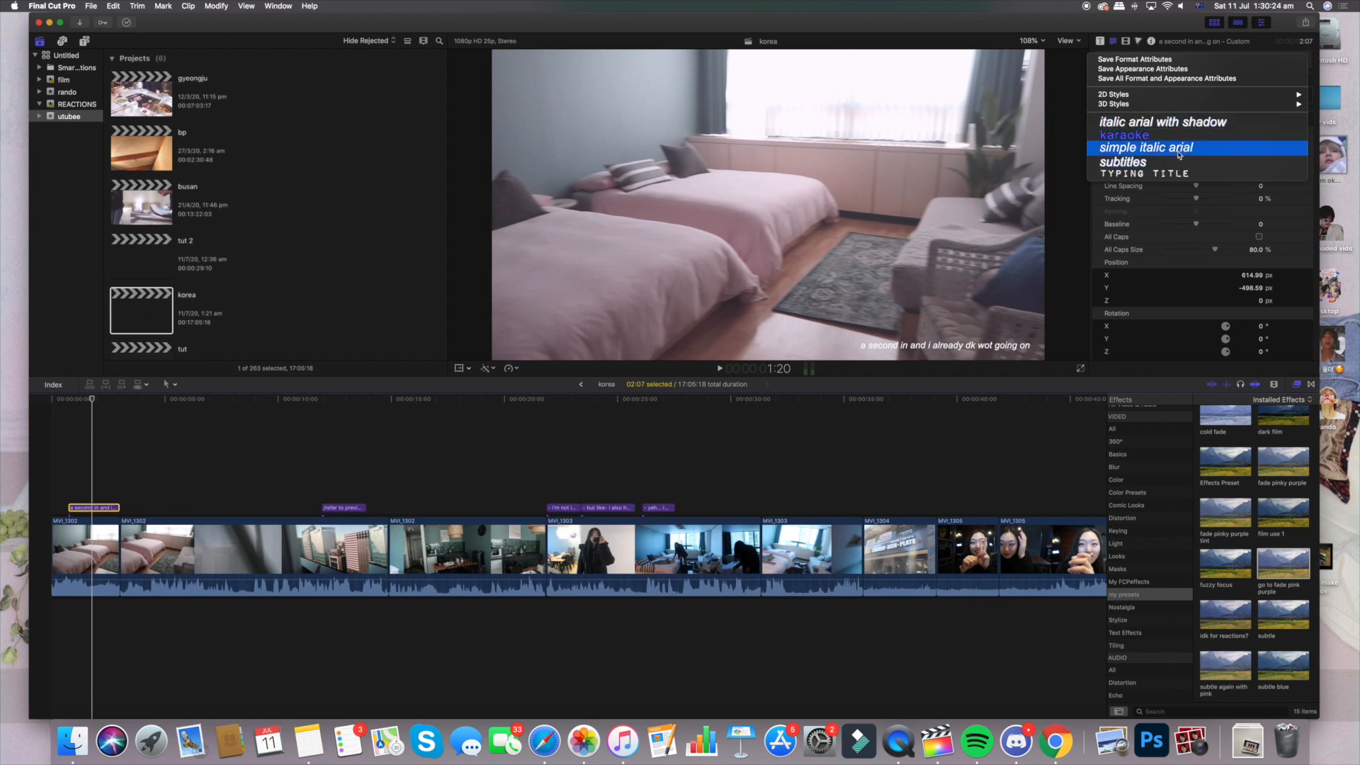
{"action": "left_click", "coordinate": [1179, 148]}
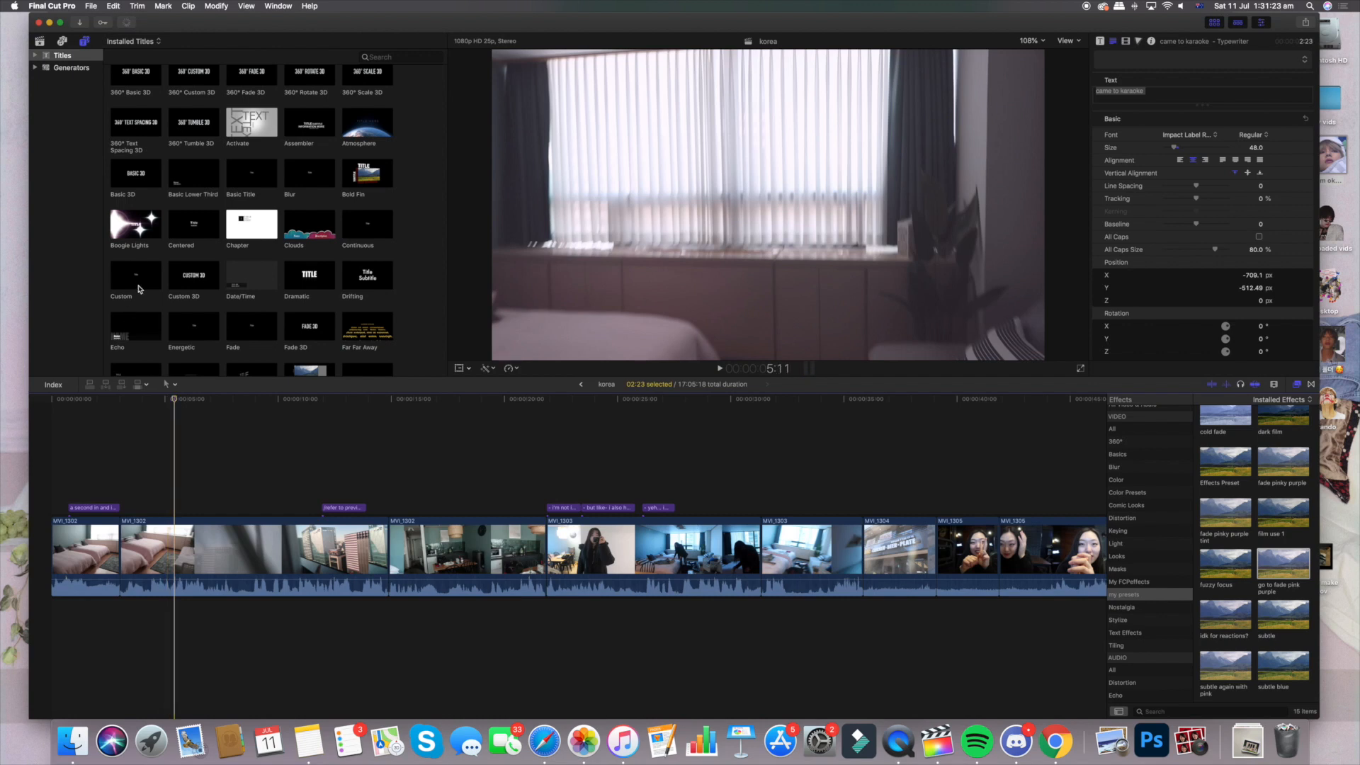
Add a Custom title above the curtain shot at about 6 seconds and preview it
{"action": "left_click", "coordinate": [140, 289]}
{"action": "left_click_drag", "start_coordinate": [139, 289], "coordinate": [192, 506]}
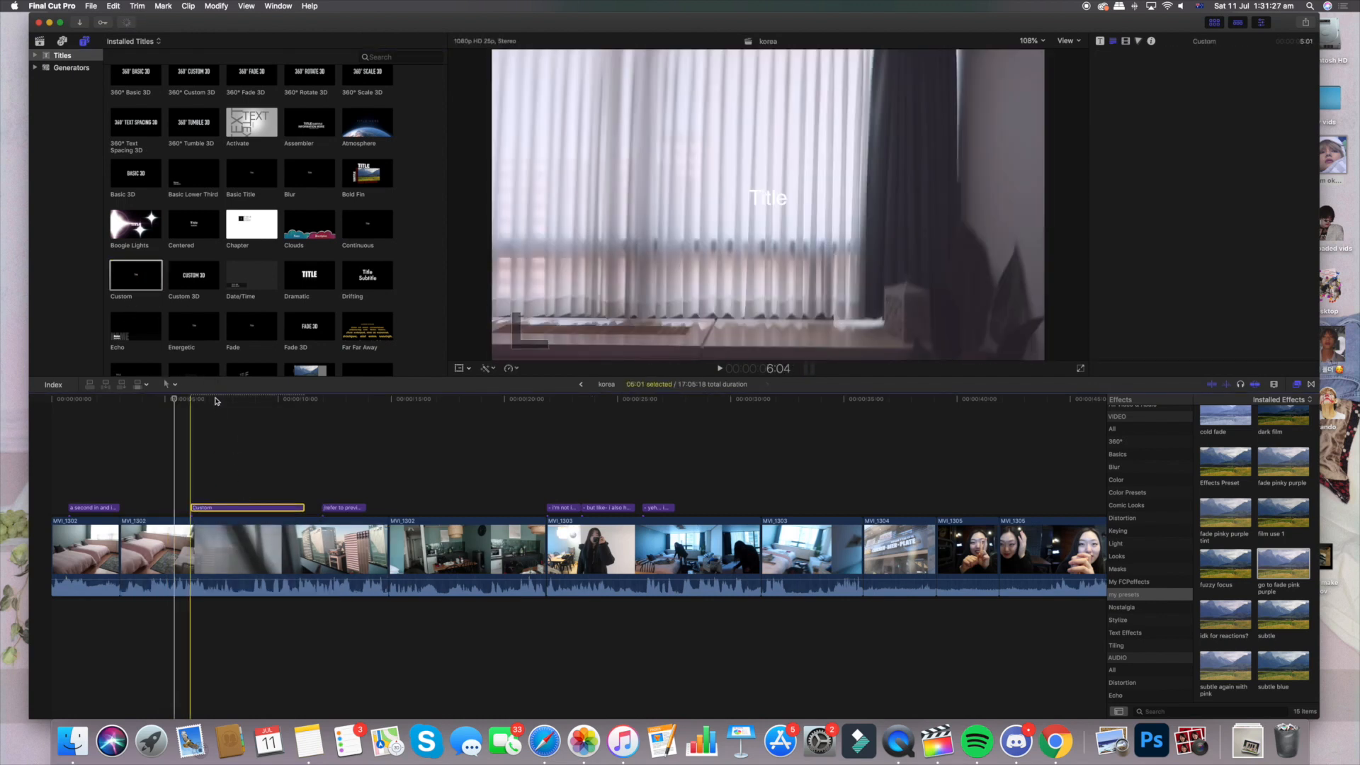
{"action": "left_click", "coordinate": [215, 399]}
{"action": "key", "text": "space"}
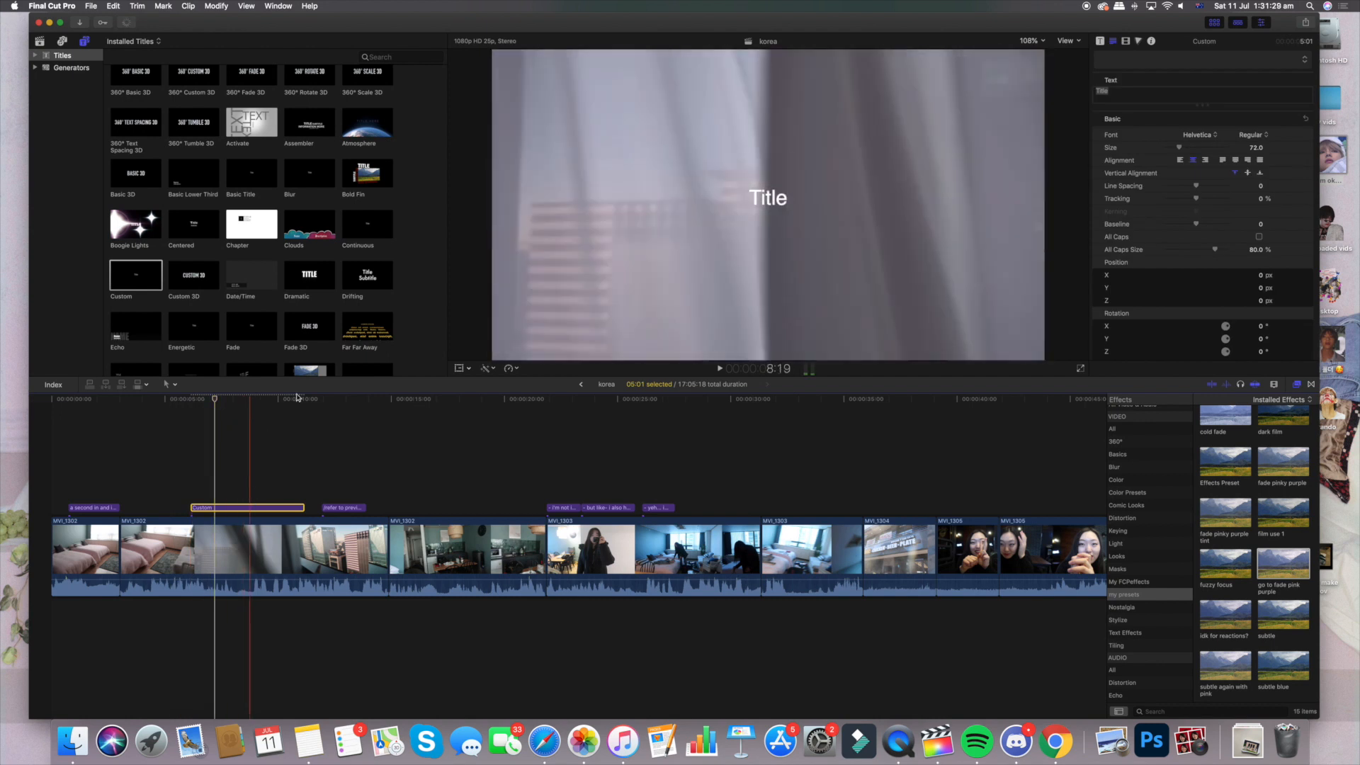
Replace the new Custom title's text with "aofjdiojoaisaiod"
{"action": "left_click_drag", "start_coordinate": [1120, 95], "coordinate": [1088, 90]}
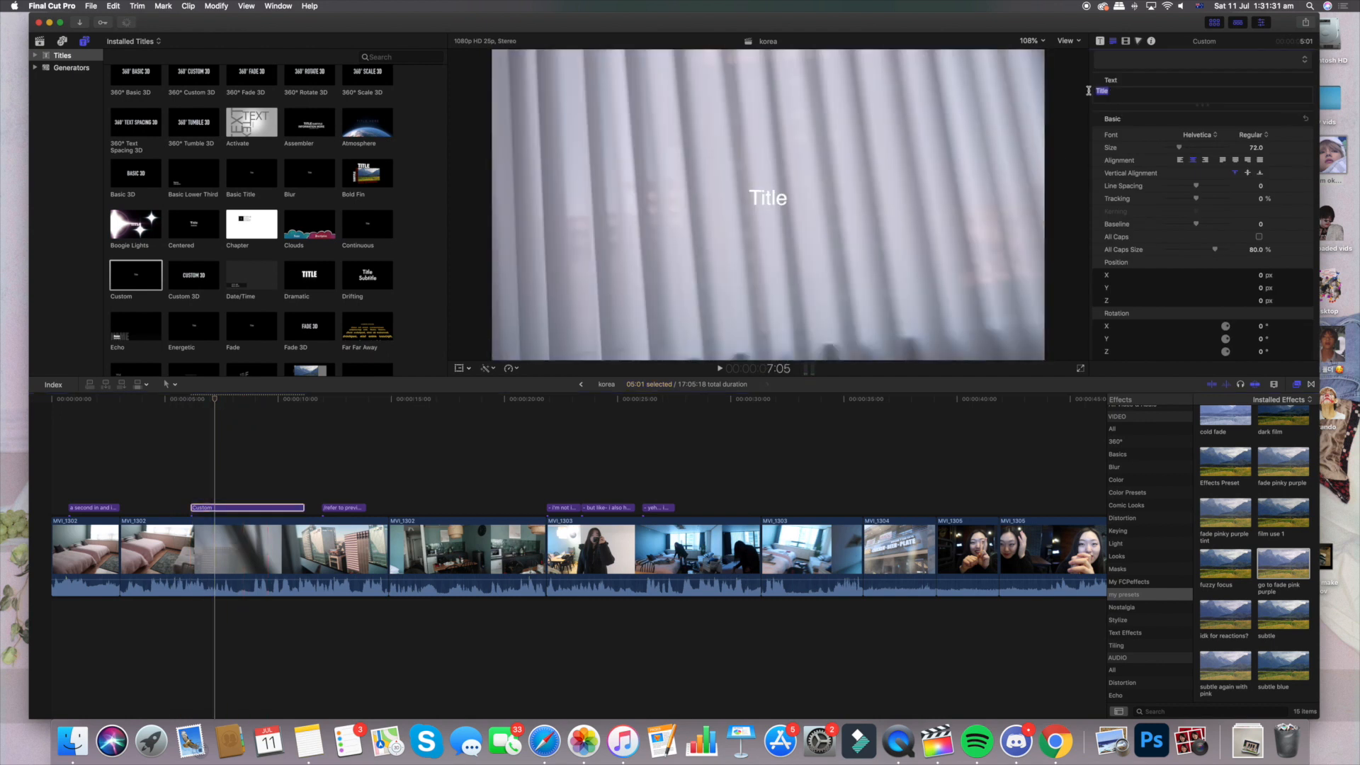
{"action": "type", "text": "aof"}
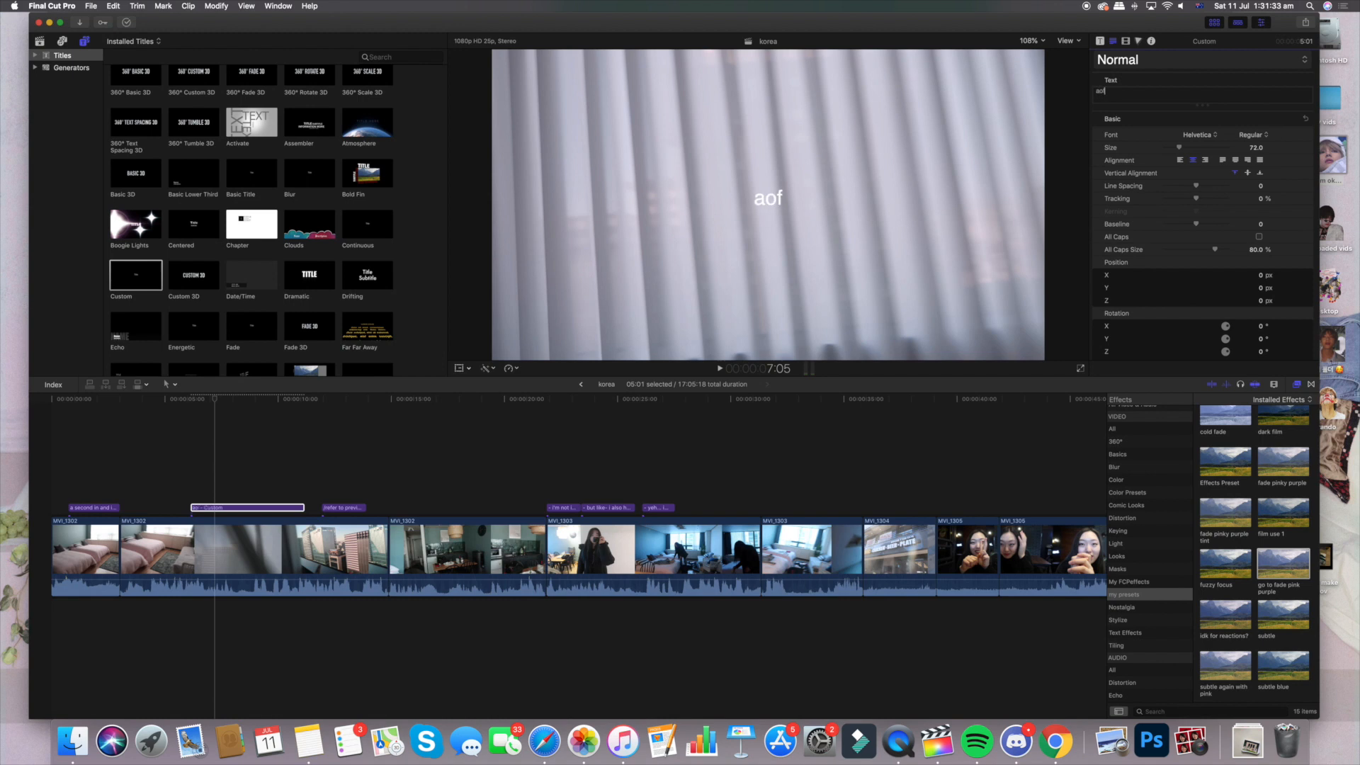
{"action": "type", "text": "jdiojoaisaiod"}
Apply the saved "simple italic arial" style to the new title and check the list of saved text styles
{"action": "left_click", "coordinate": [1218, 67]}
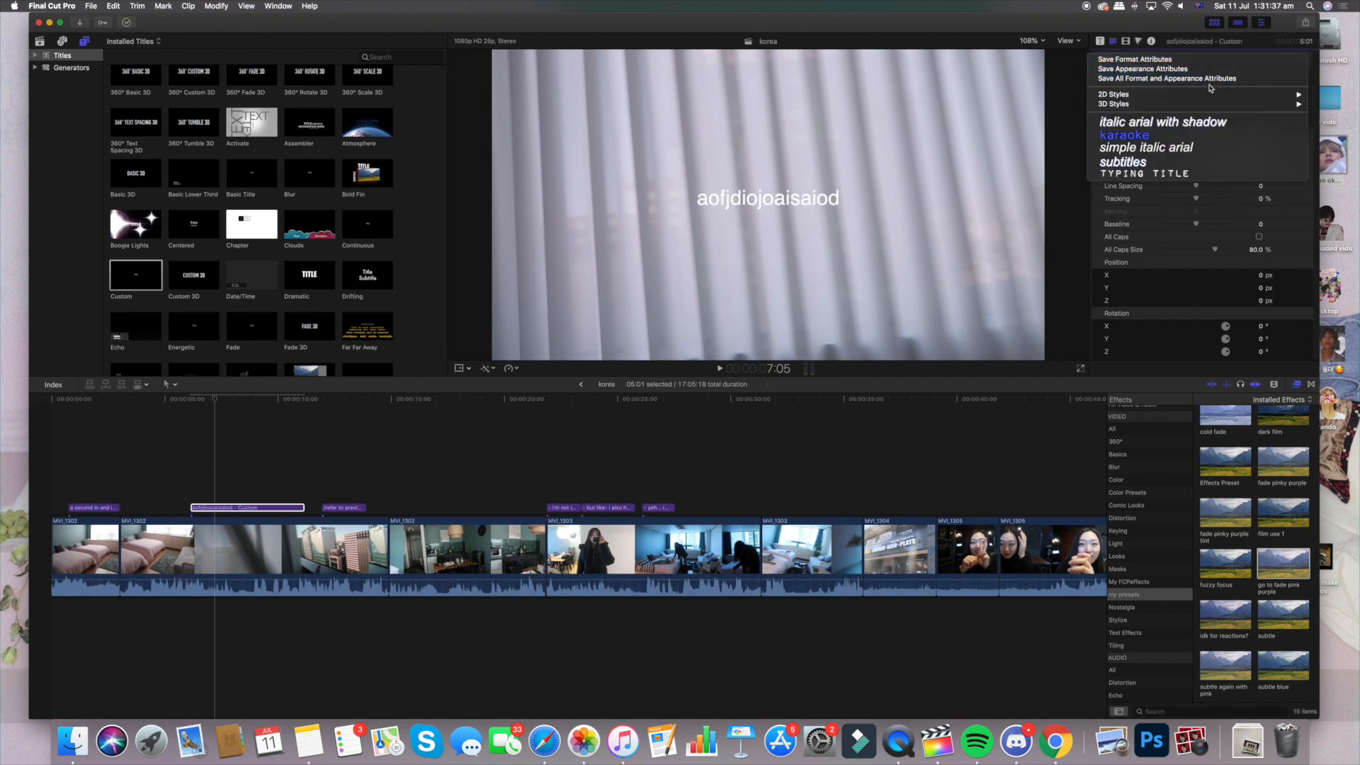
{"action": "left_click", "coordinate": [1166, 155]}
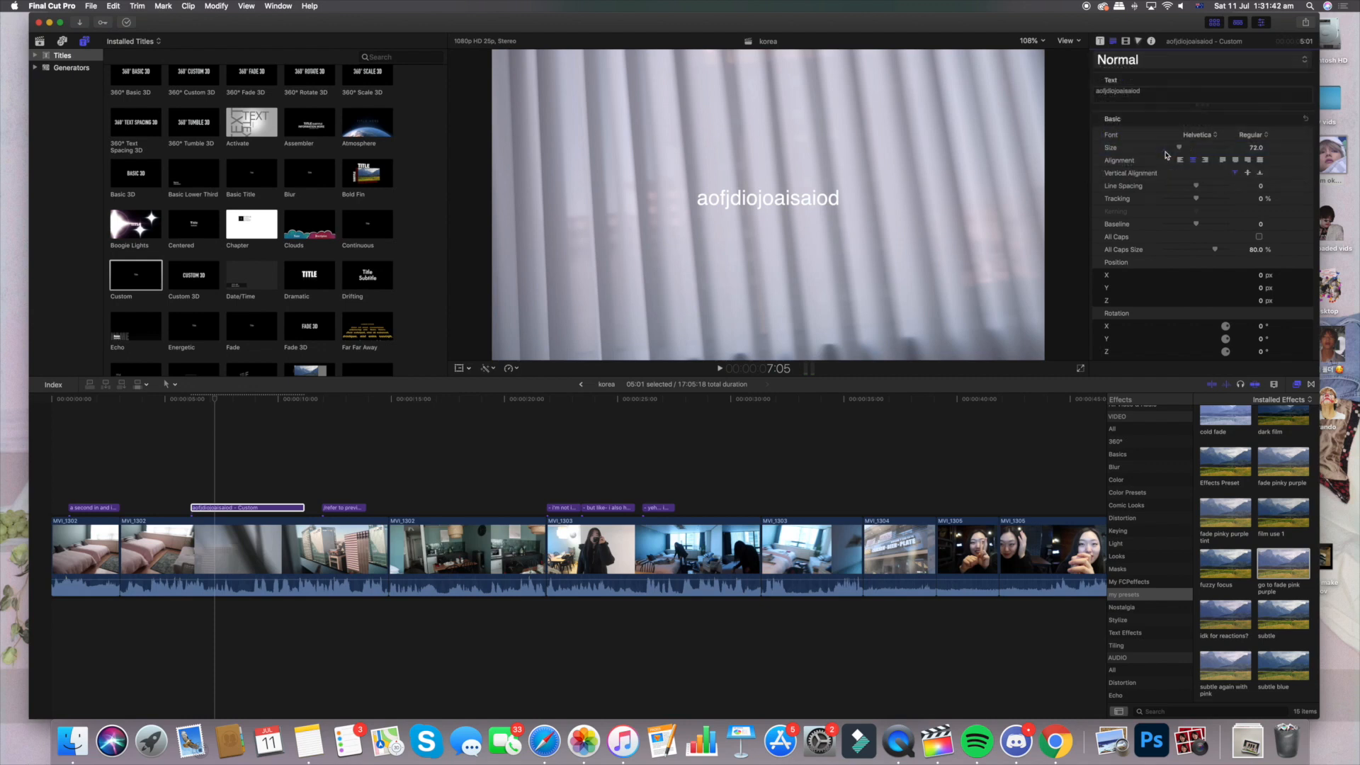
{"action": "left_click", "coordinate": [1165, 61]}
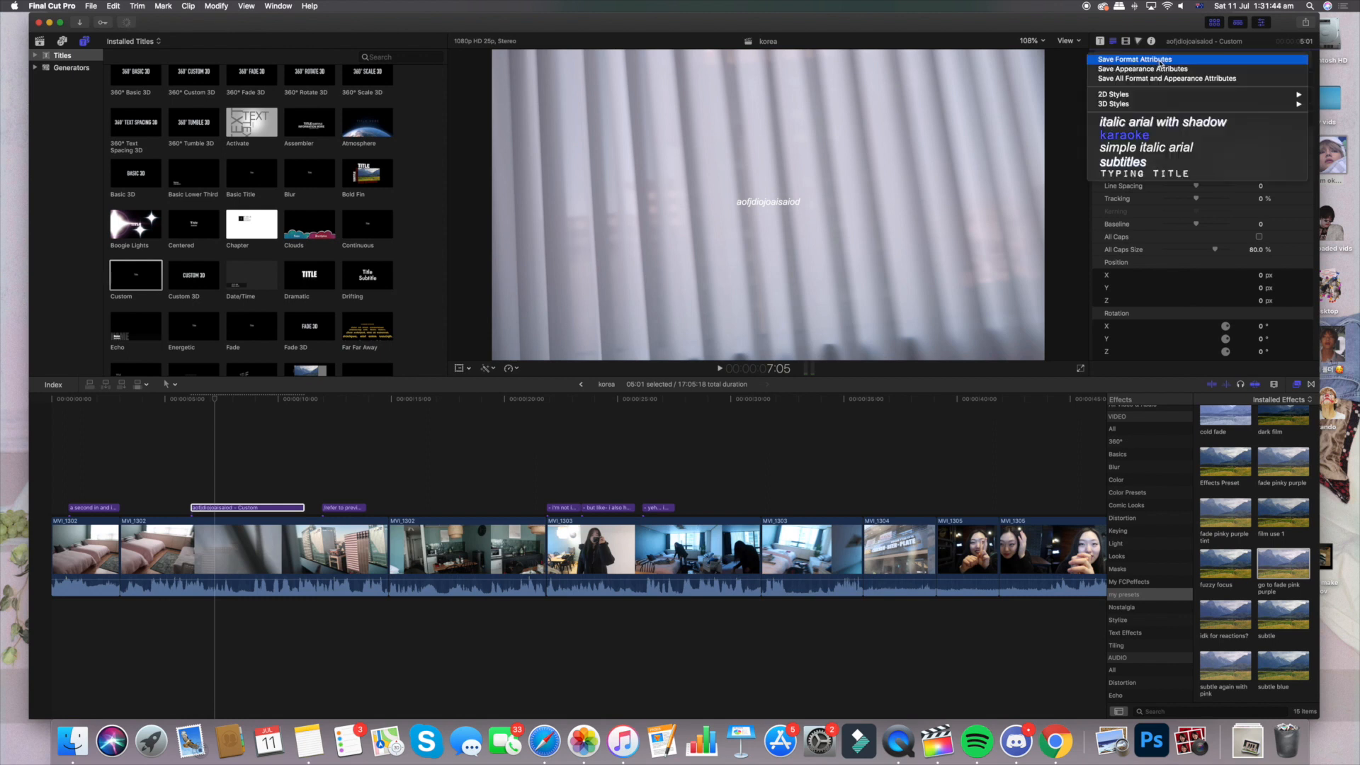
{"action": "left_click", "coordinate": [1169, 211]}
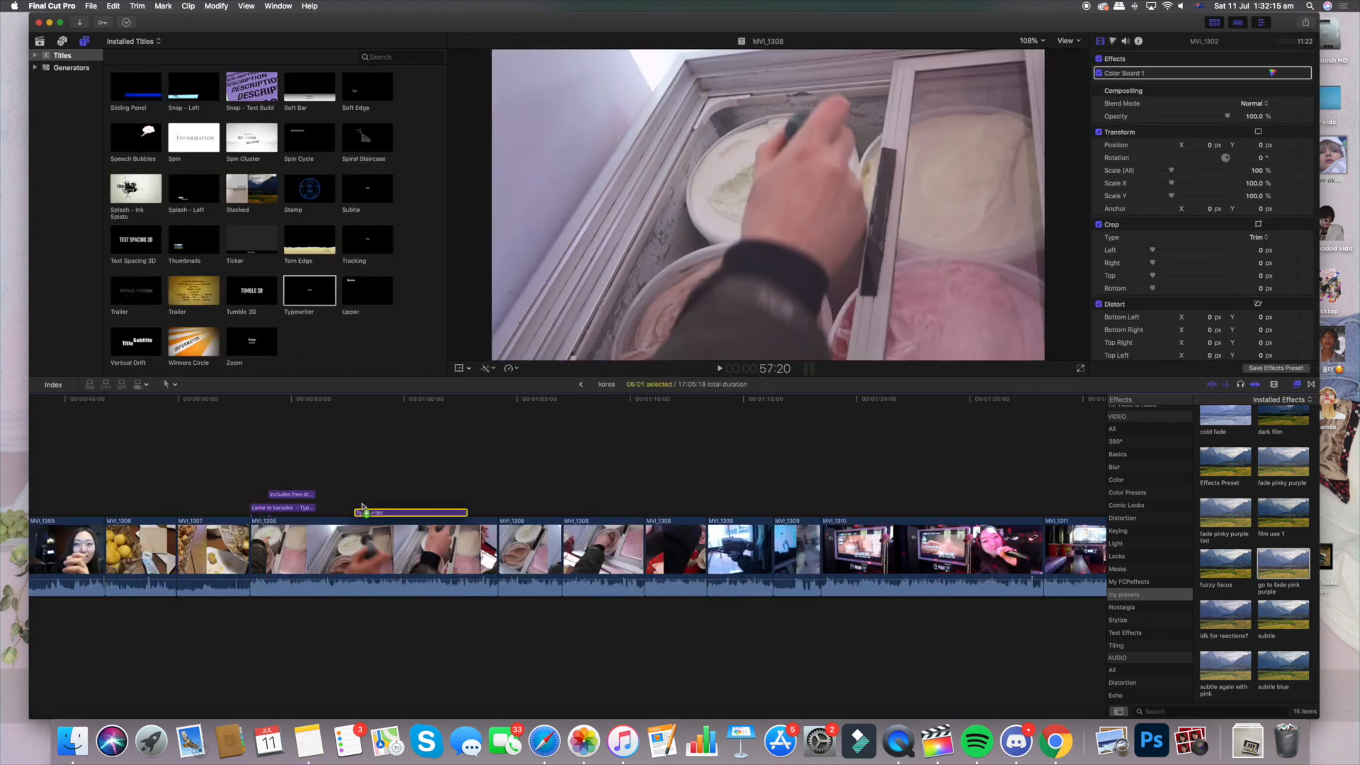
Examine the text attributes of the title "i'm not in the hungry phase right now", down to its Drop Shadow settings
{"action": "left_click_drag", "start_coordinate": [362, 506], "coordinate": [355, 508]}
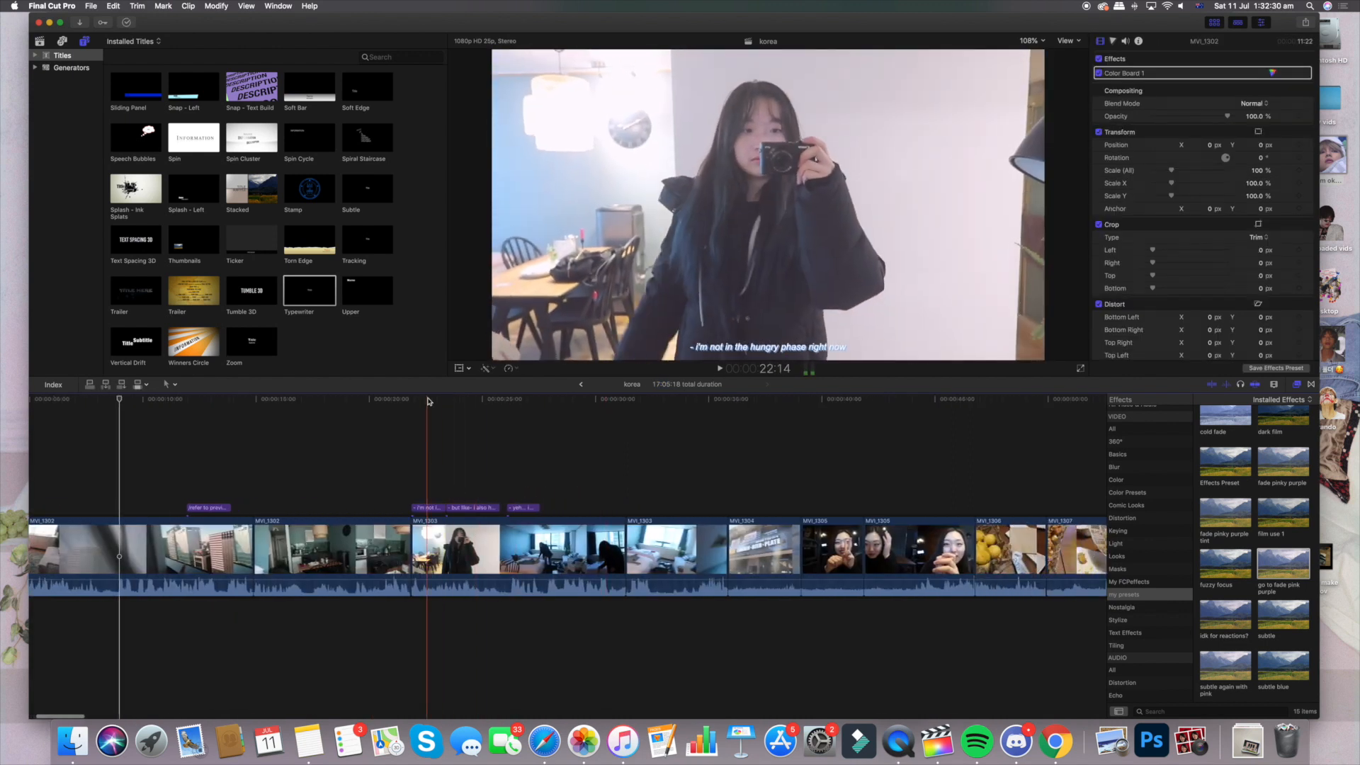
{"action": "left_click", "coordinate": [433, 510]}
{"action": "left_click", "coordinate": [434, 510]}
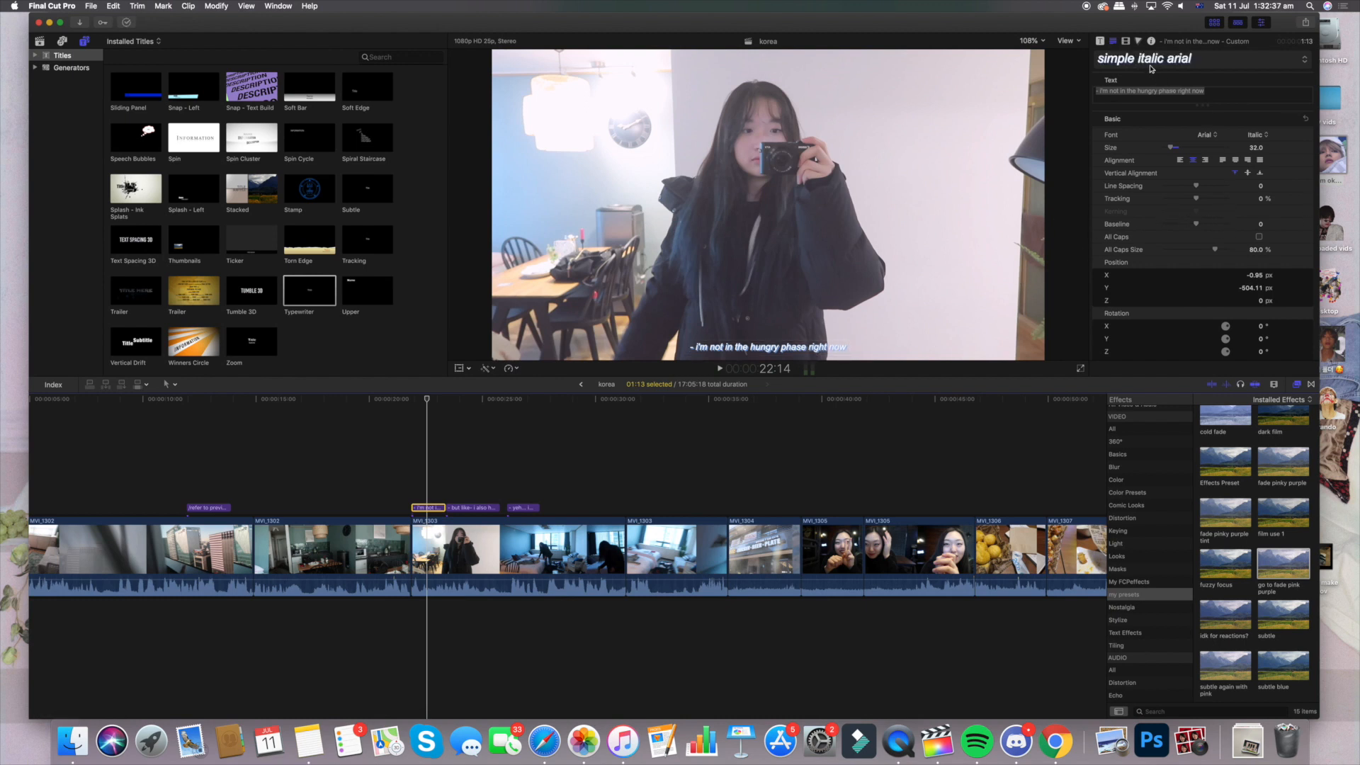
{"action": "scroll", "coordinate": [1204, 256], "scroll_direction": "down", "scroll_amount": 5}
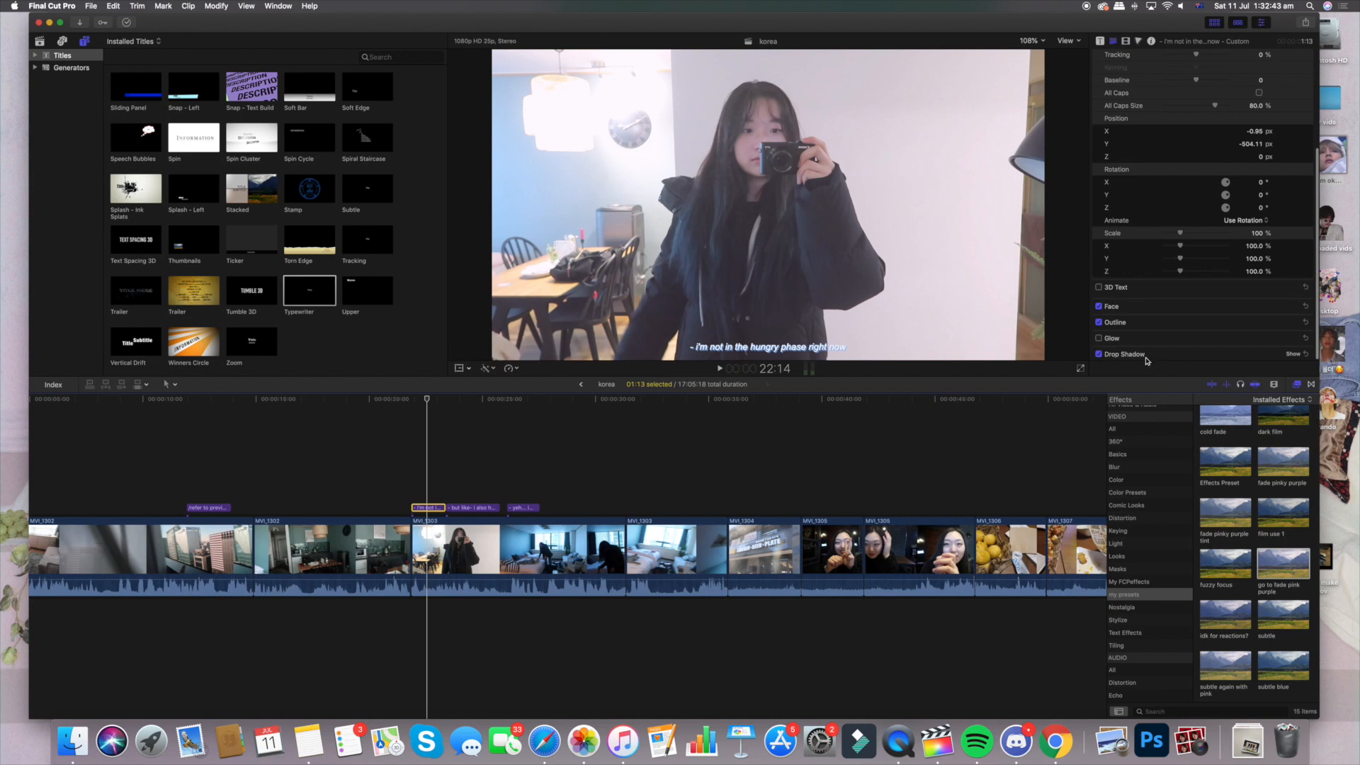
{"action": "scroll", "coordinate": [1218, 311], "scroll_direction": "down", "scroll_amount": 3}
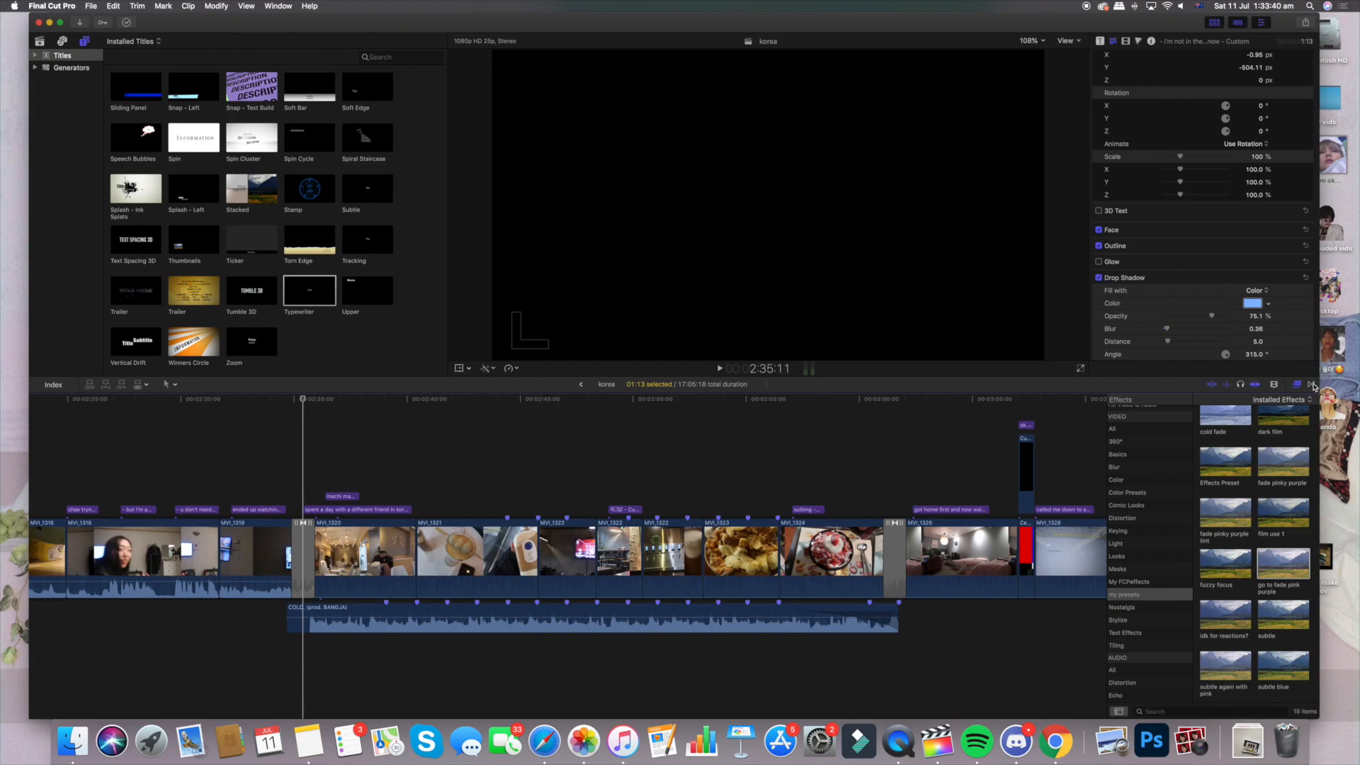
Show the installed transitions in the Dissolves category
{"action": "left_click", "coordinate": [1311, 385]}
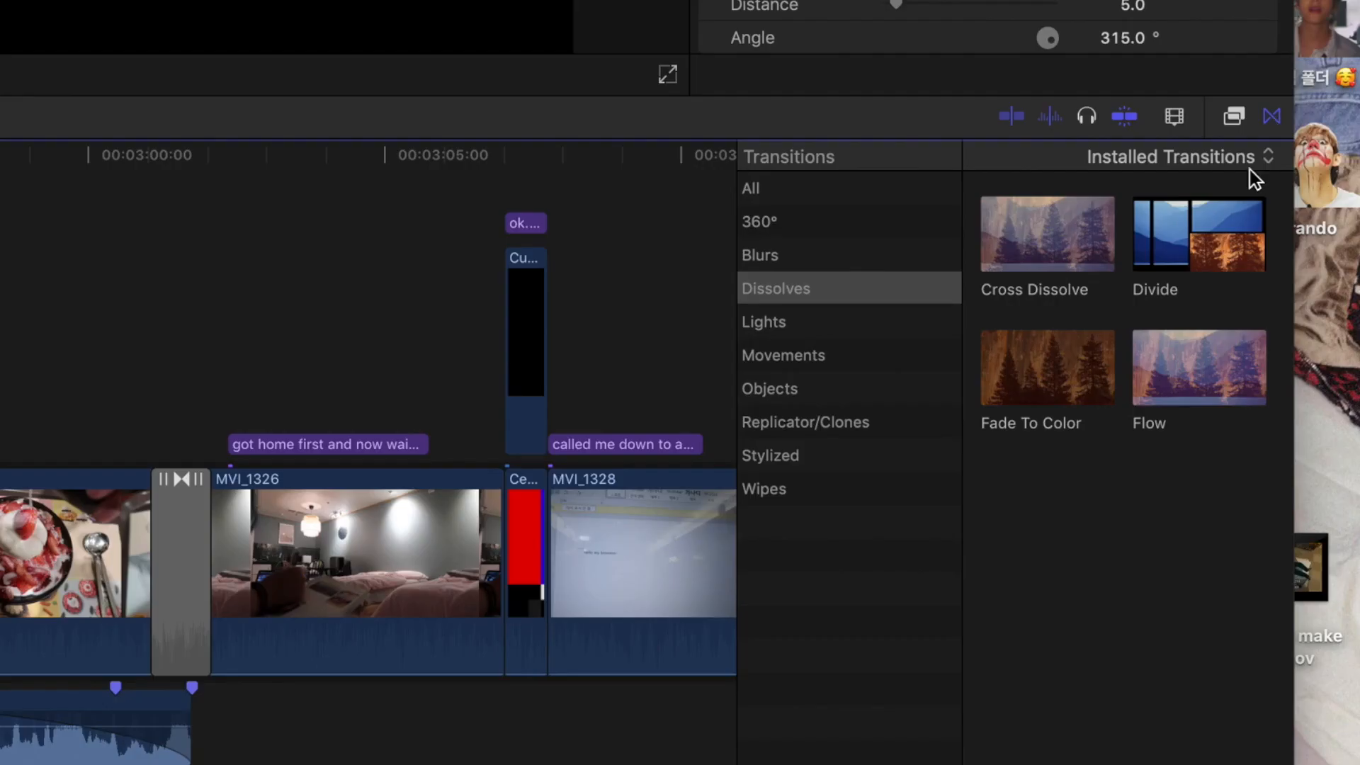